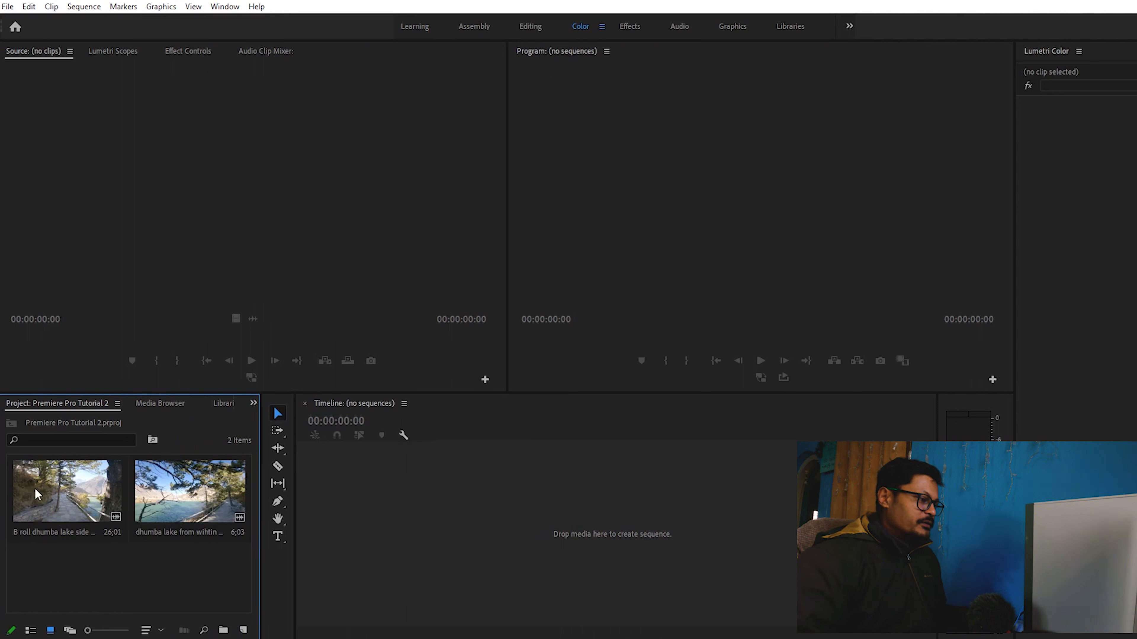
- Open the lake side walk clip, mark its Out point at 14;58;08;17, and create a new sequence from the trimmed clip
click(73, 498)
click(204, 499)
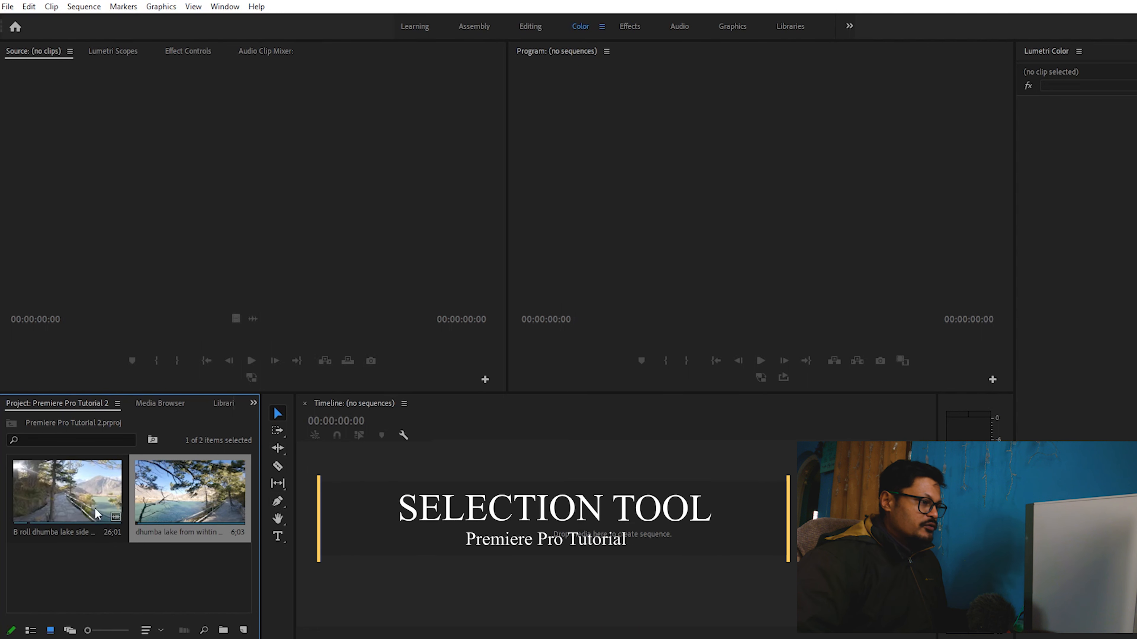
double_click(70, 481)
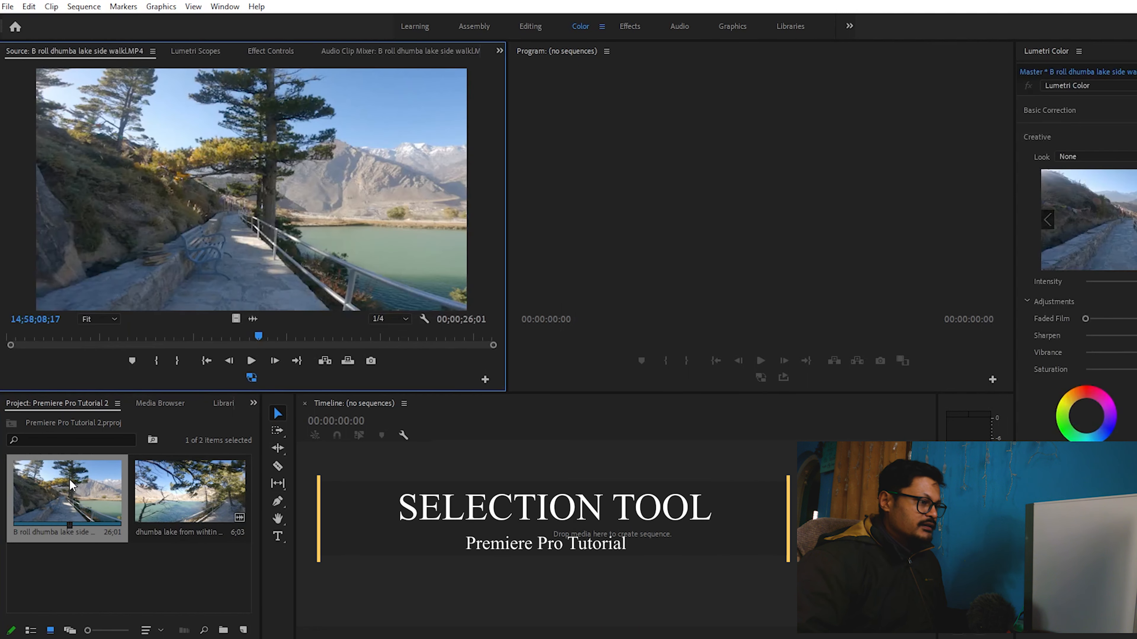
click(178, 361)
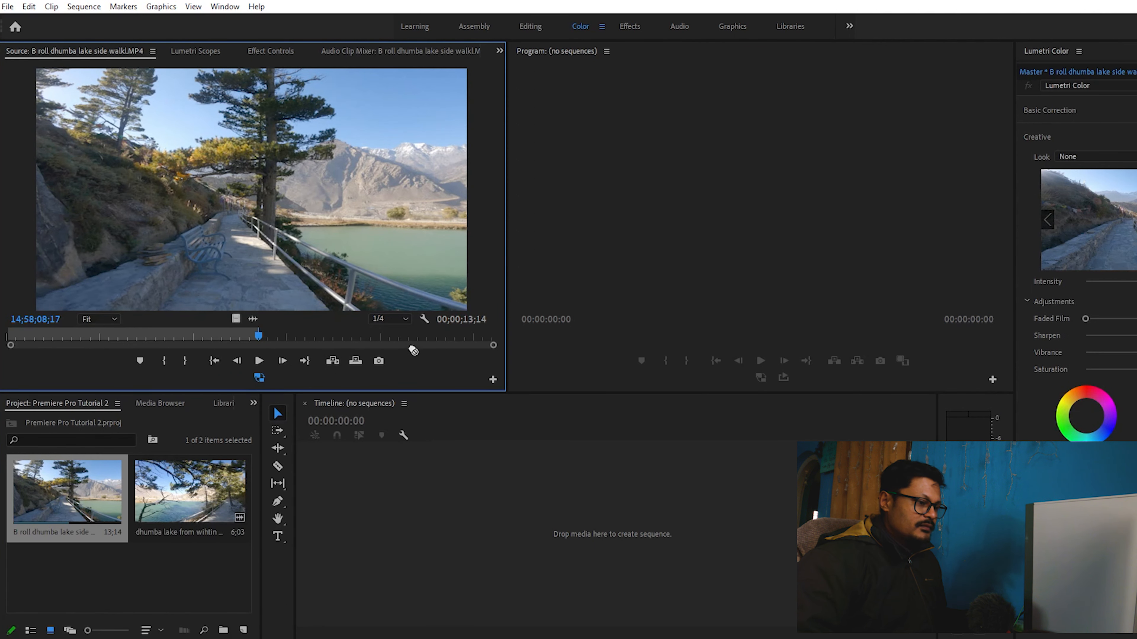
drag(313, 528, 306, 533)
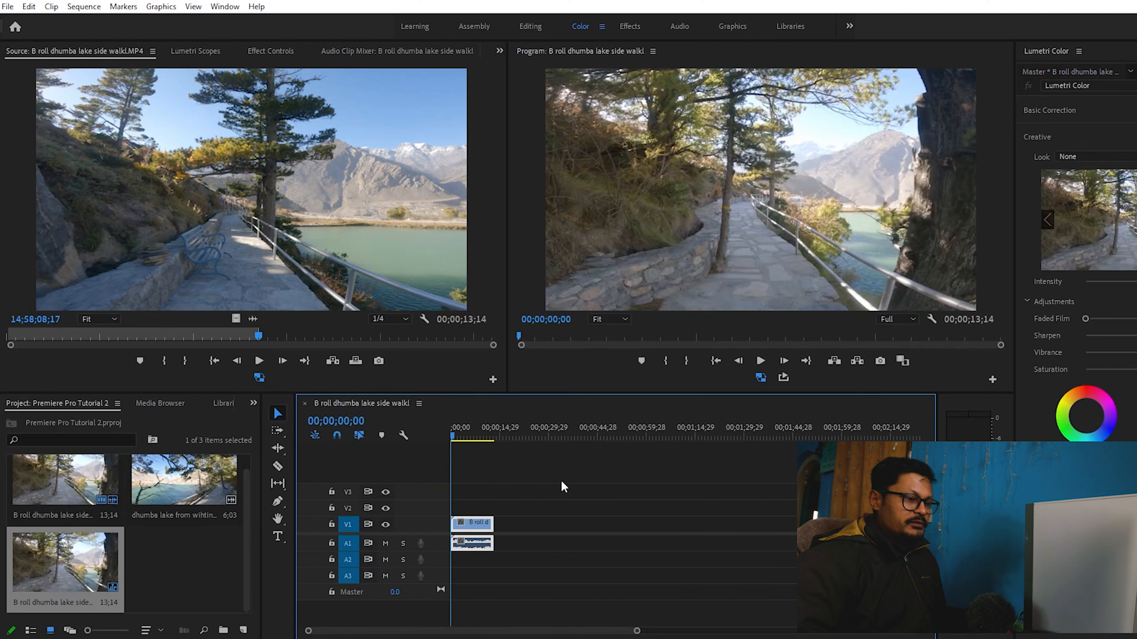
- Scrub through the sequence to 00;00;07;11 and deselect the clip
drag(484, 438, 460, 437)
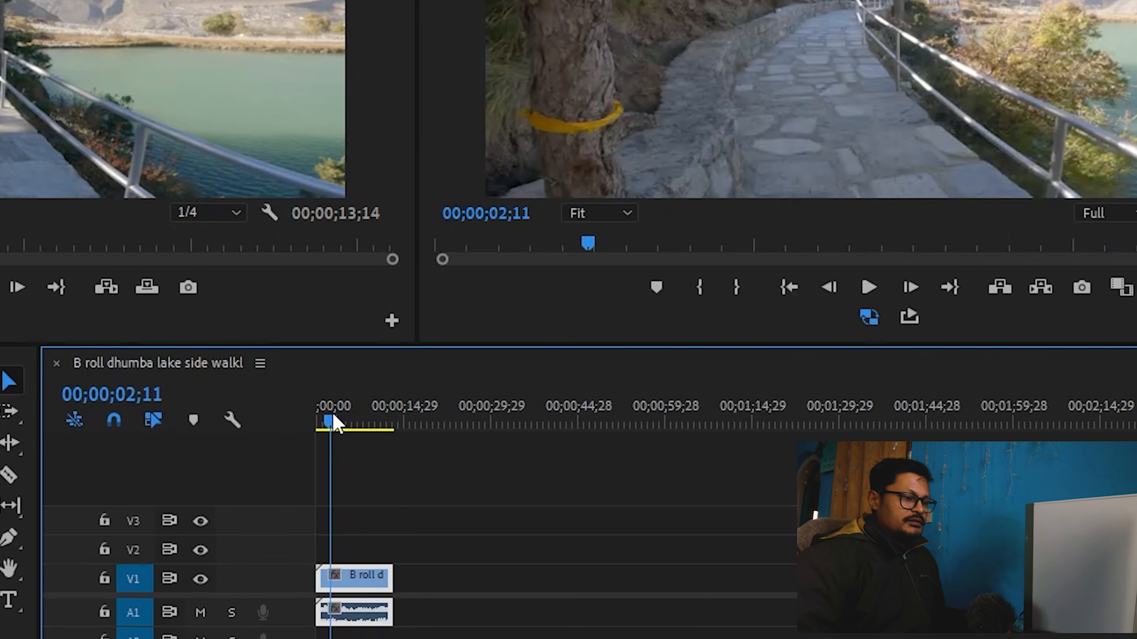
mouse_move(336, 423)
mouse_down()
mouse_move(386, 426)
mouse_move(327, 421)
mouse_move(373, 424)
mouse_move(357, 429)
mouse_up()
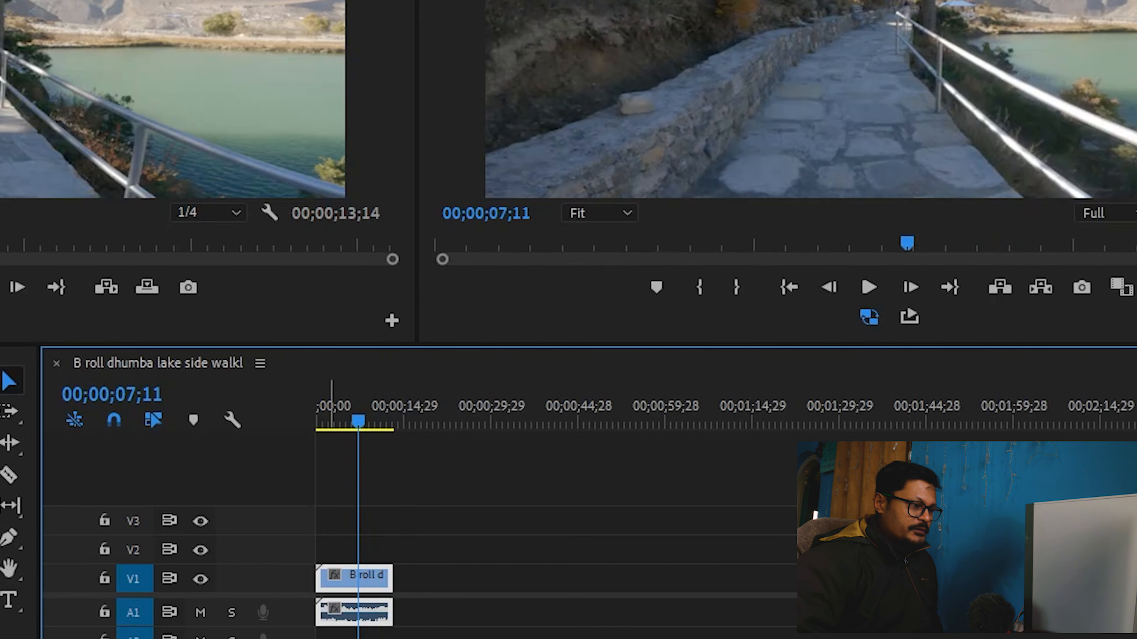
click(257, 496)
- With the Selection tool, select the clip in the program preview and shift its frame slightly downward
click(11, 379)
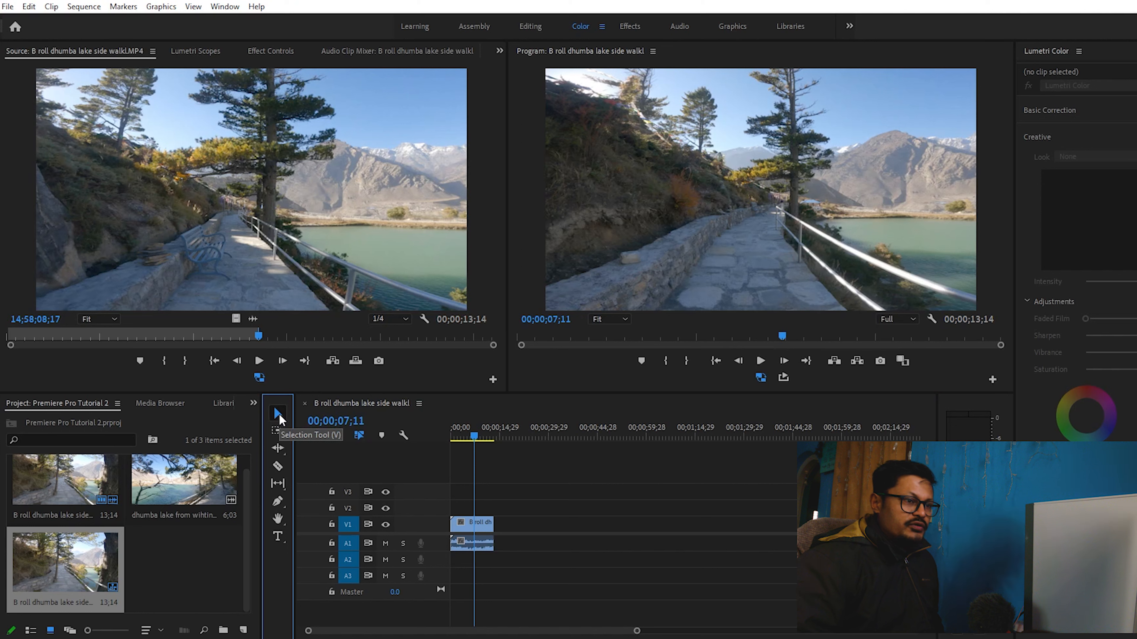
click(587, 244)
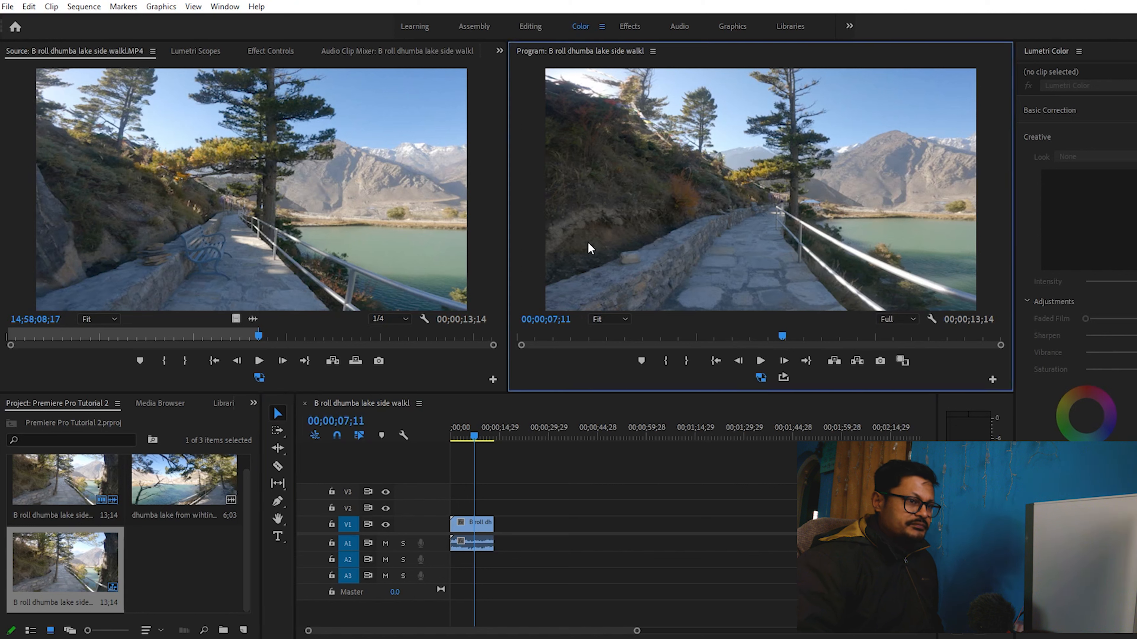
click(641, 235)
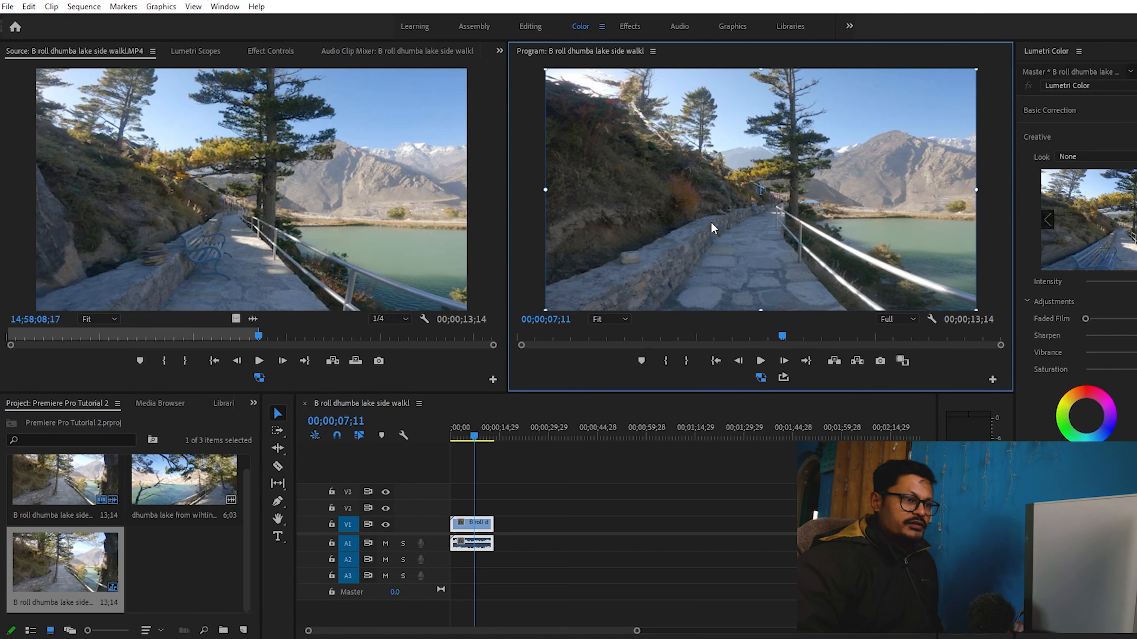
mouse_move(814, 192)
mouse_down()
mouse_move(712, 190)
mouse_move(897, 188)
mouse_move(812, 202)
mouse_move(816, 194)
mouse_up()
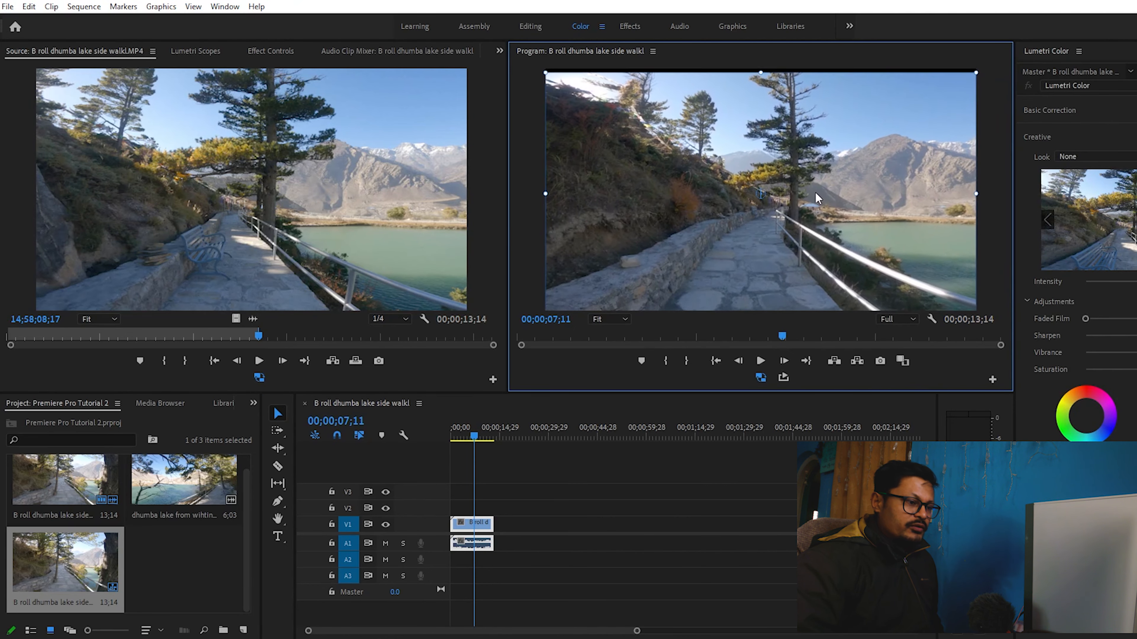
- Scrub across the sequence and park the playhead at 00;00;03;23
click(480, 437)
drag(473, 441, 539, 439)
click(463, 437)
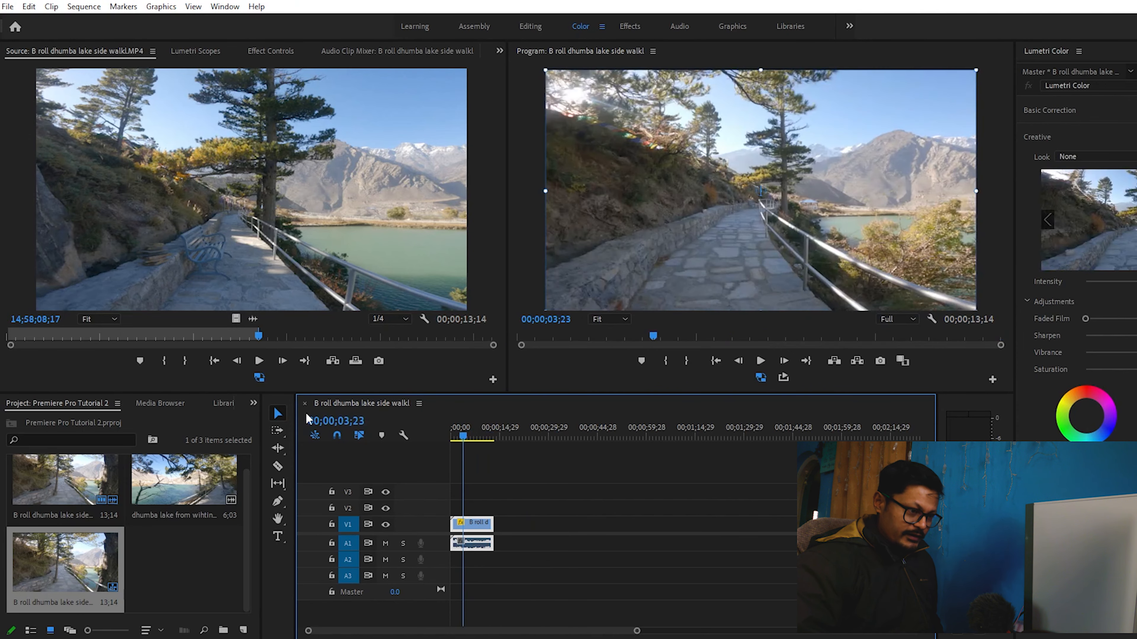
- Try moving the clip about 30 seconds along V1 and up to track V4, returning it to the start of V1
drag(485, 529, 566, 532)
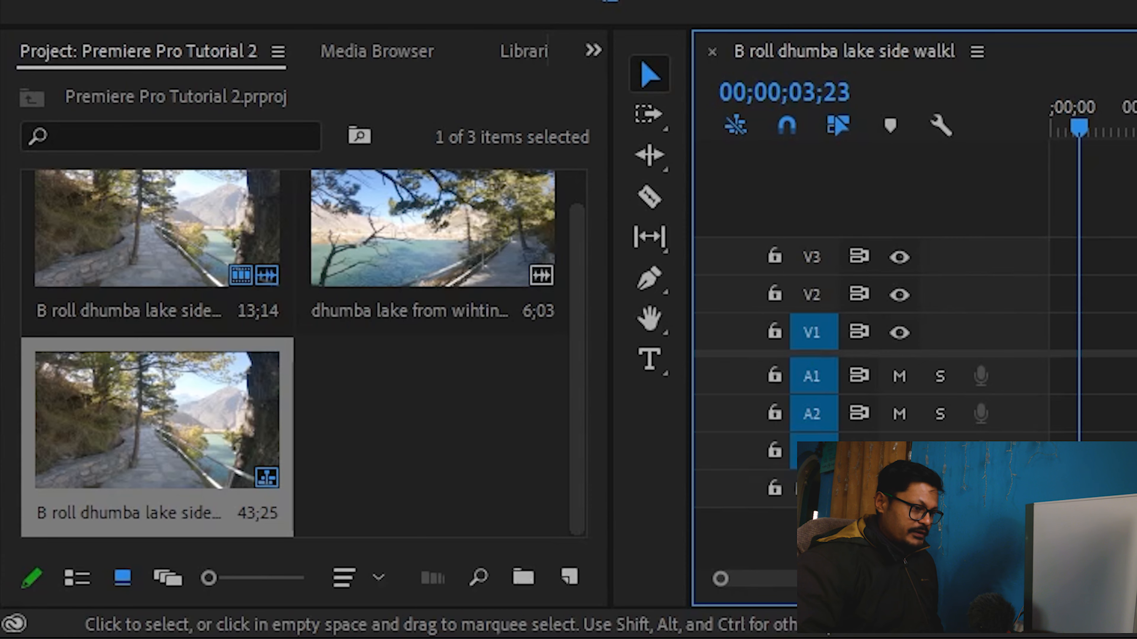
drag(1135, 332, 1106, 338)
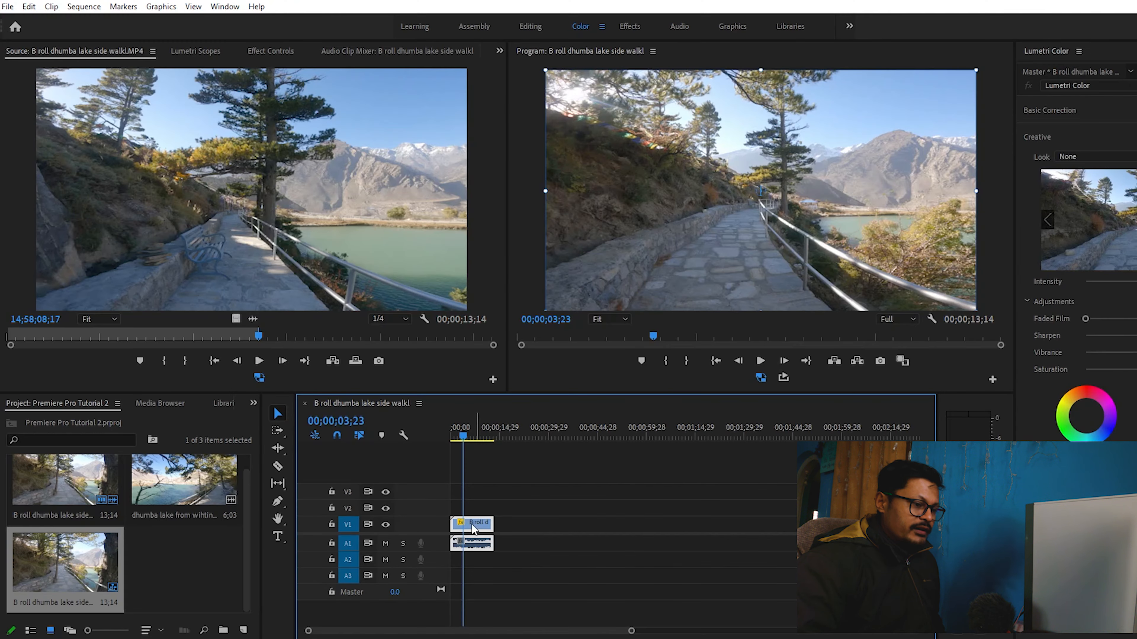
drag(473, 529, 490, 475)
mouse_move(487, 543)
mouse_down()
mouse_move(469, 600)
mouse_move(483, 548)
mouse_up()
drag(490, 478, 468, 545)
- Deselect the clip, try out the Track Select Forward and Razor tools, and return to the Selection tool
click(279, 420)
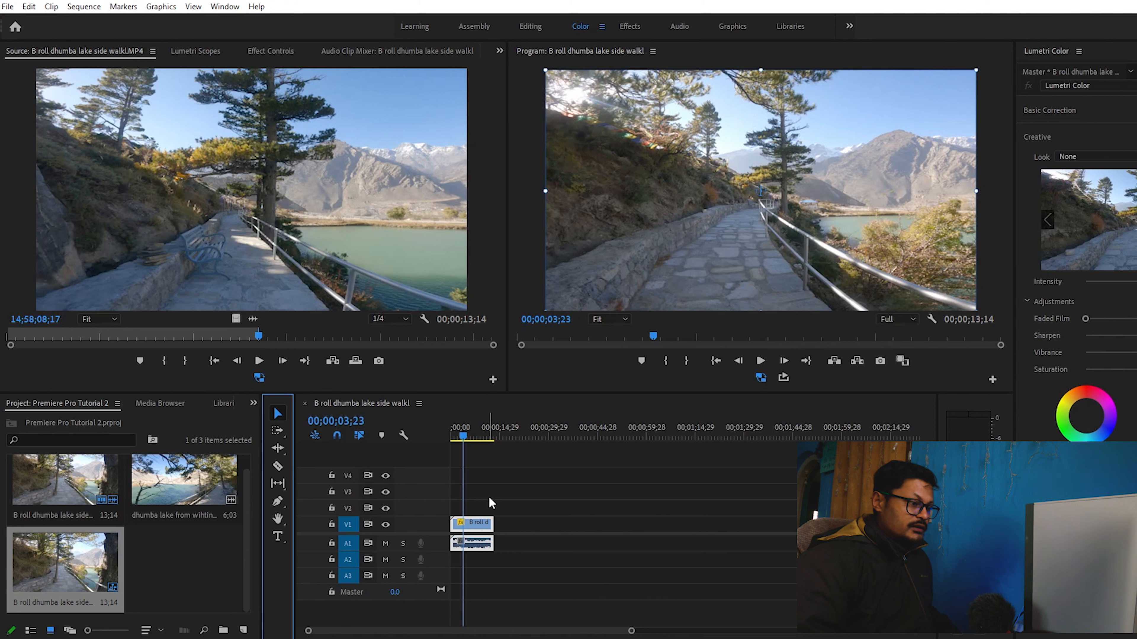
click(488, 509)
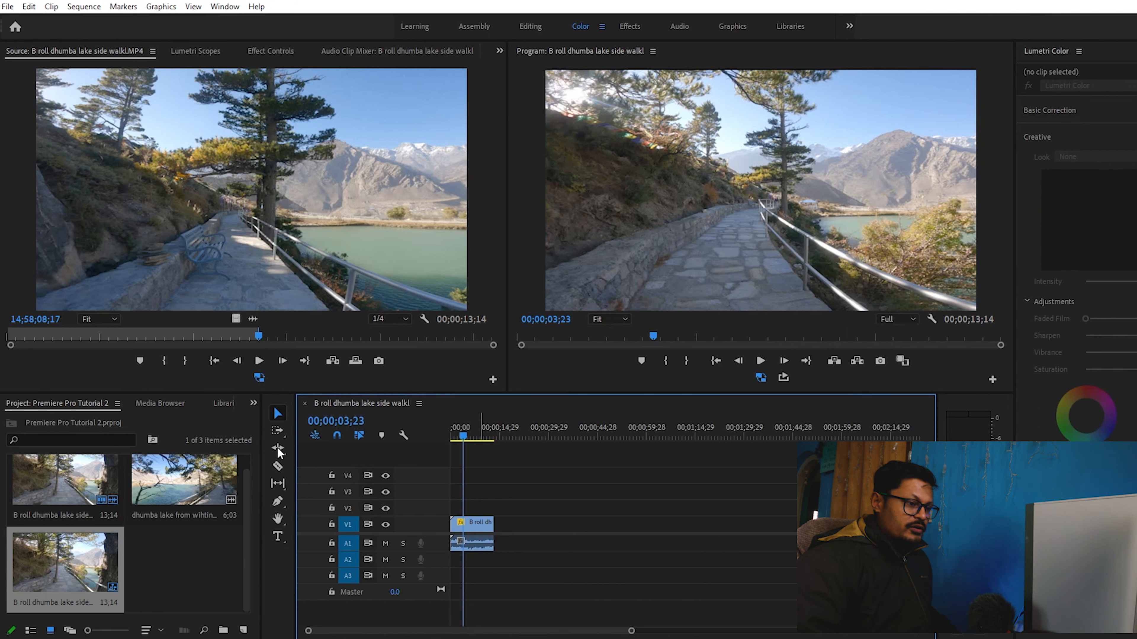
click(277, 430)
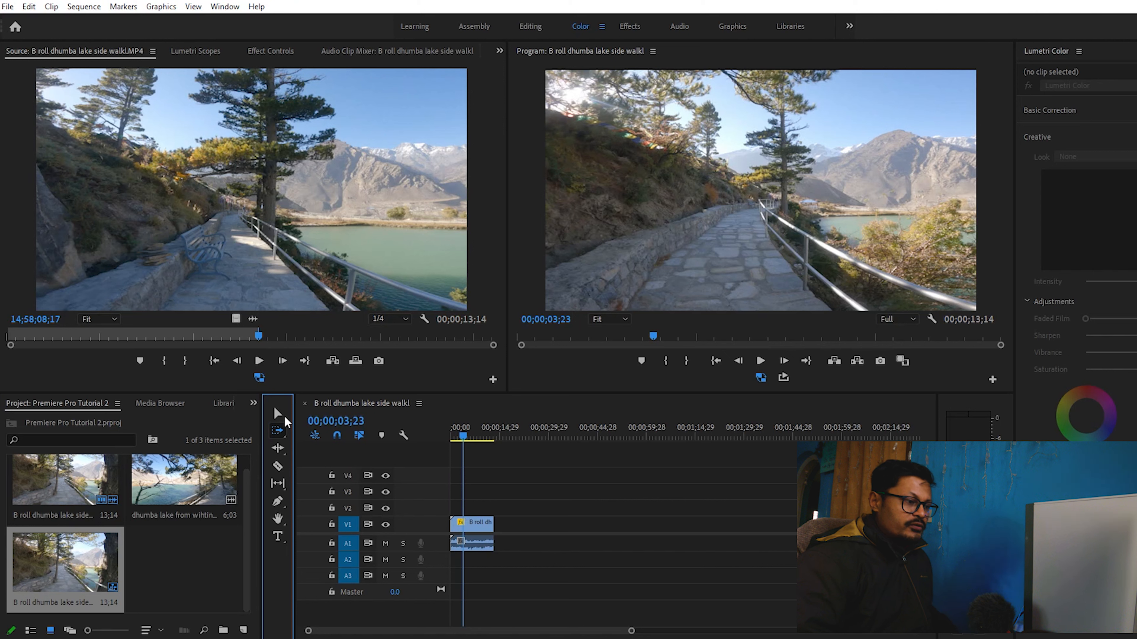
click(278, 467)
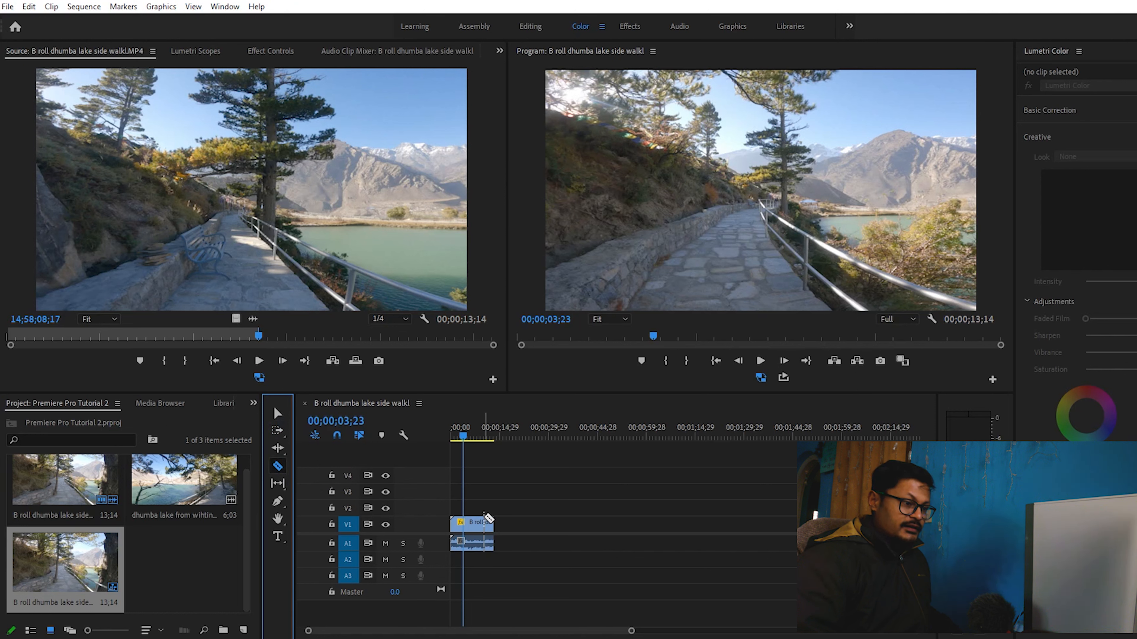
key(v)
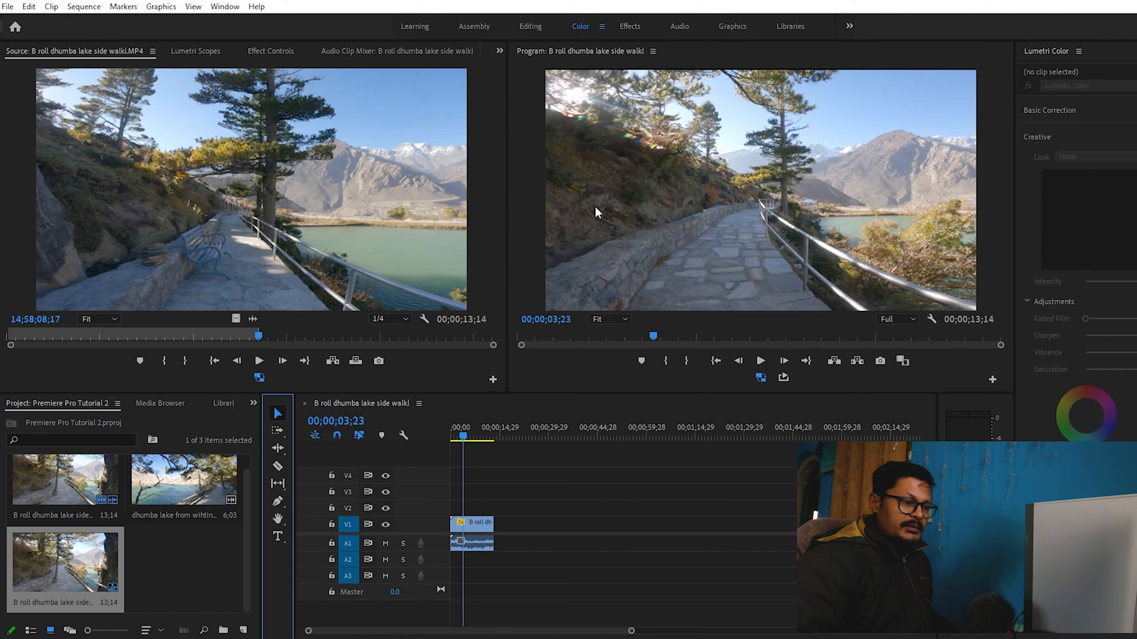
drag(498, 430, 358, 448)
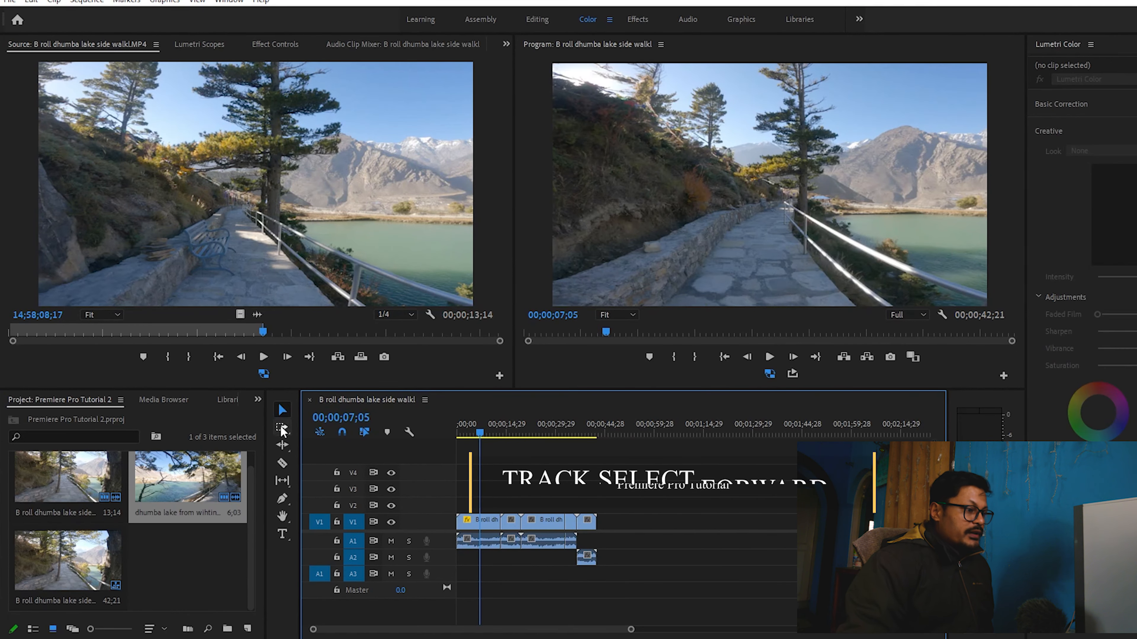
- Use the Track Select Forward tool to select the last clip in the sequence
click(282, 427)
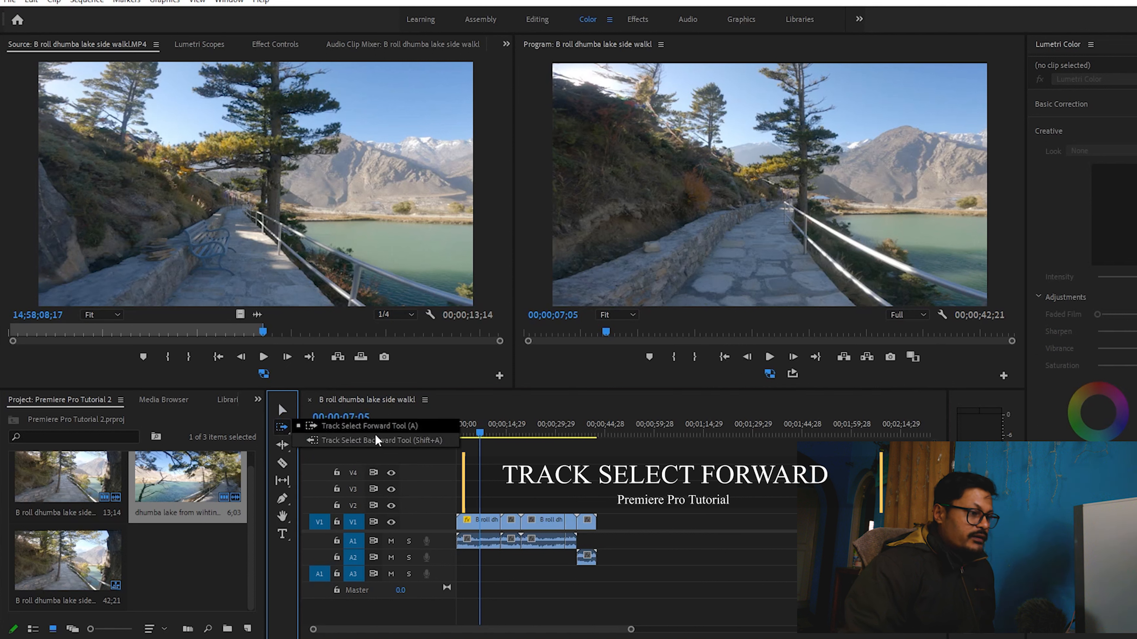
click(578, 490)
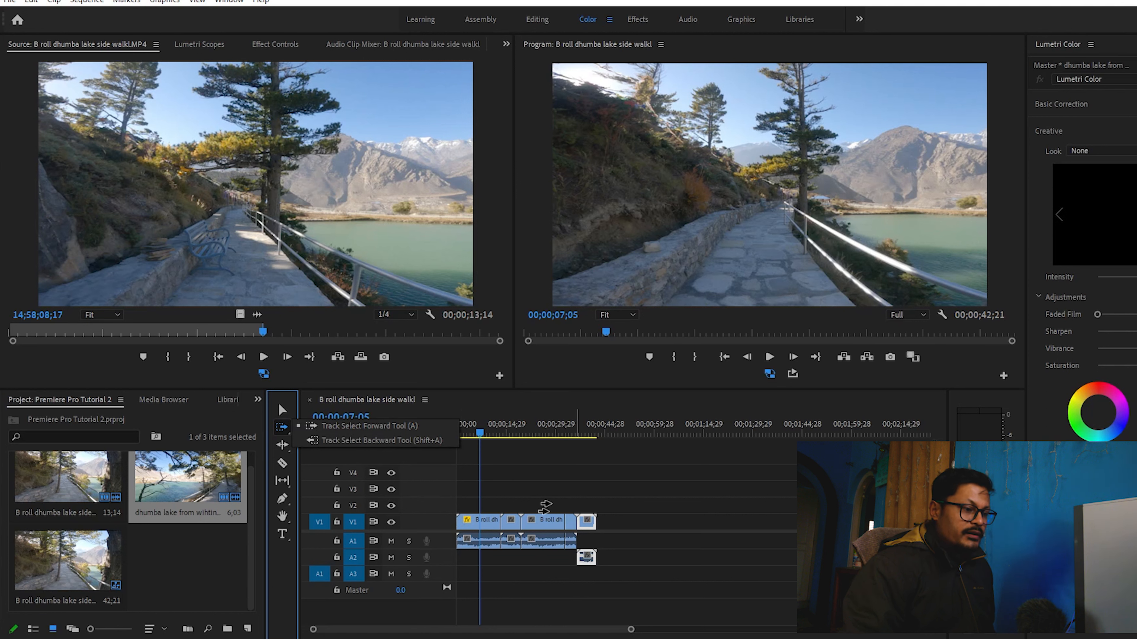
- With the Selection tool, marquee-select all clips after the first one and move them about 17 seconds later
click(282, 408)
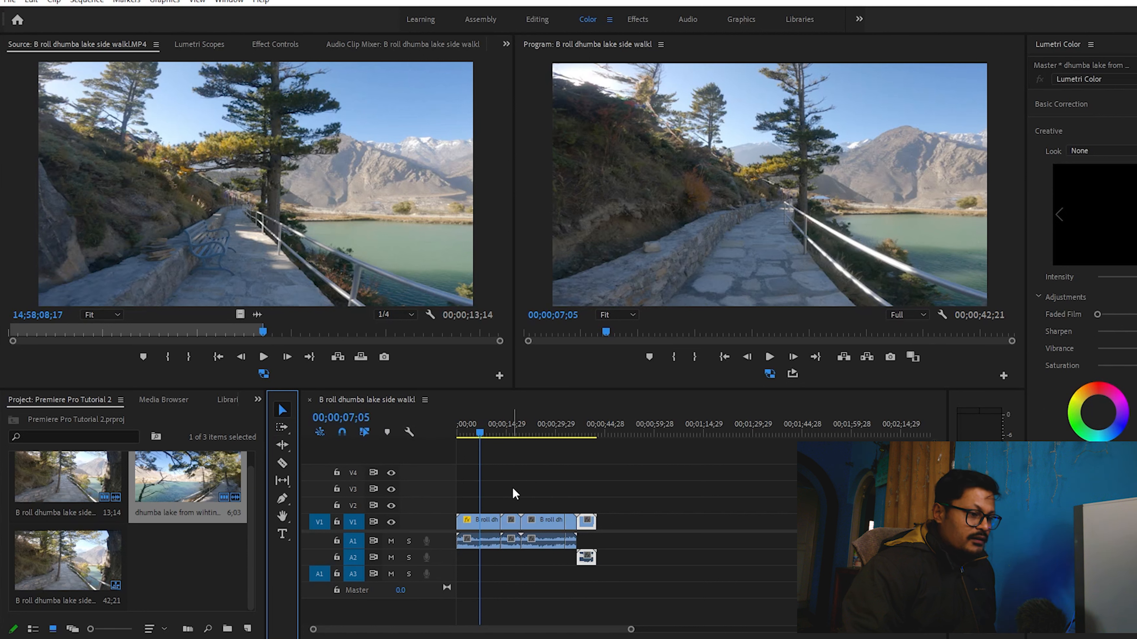
drag(510, 497, 604, 559)
drag(512, 529, 567, 529)
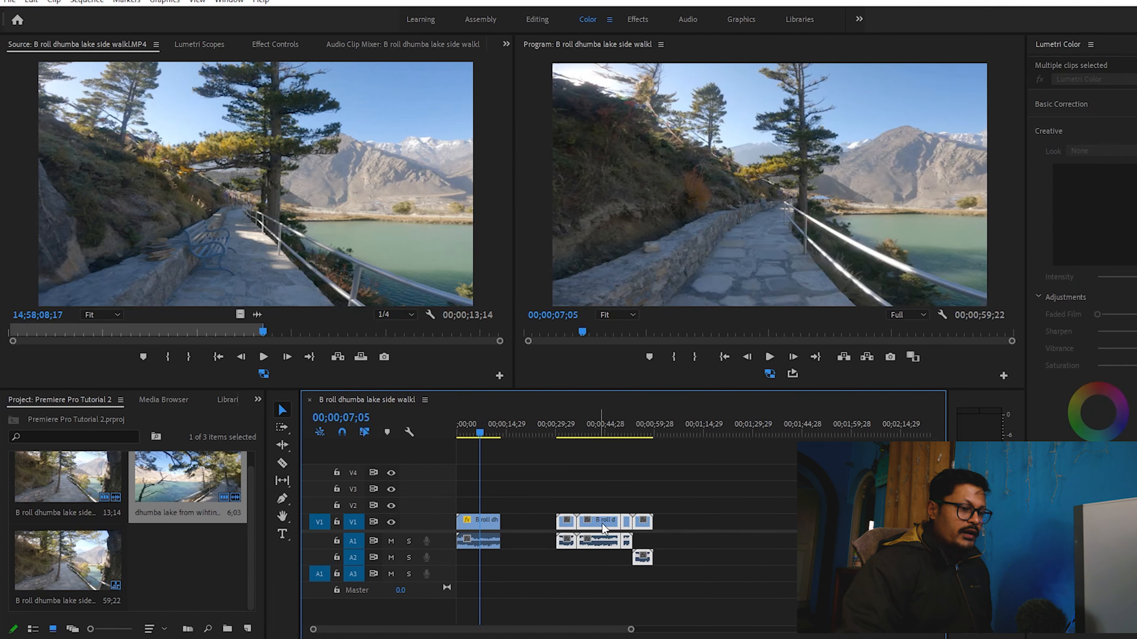
- Practise marquee-selecting the clips after the gap, and move the whole group about 6 seconds earlier
click(658, 521)
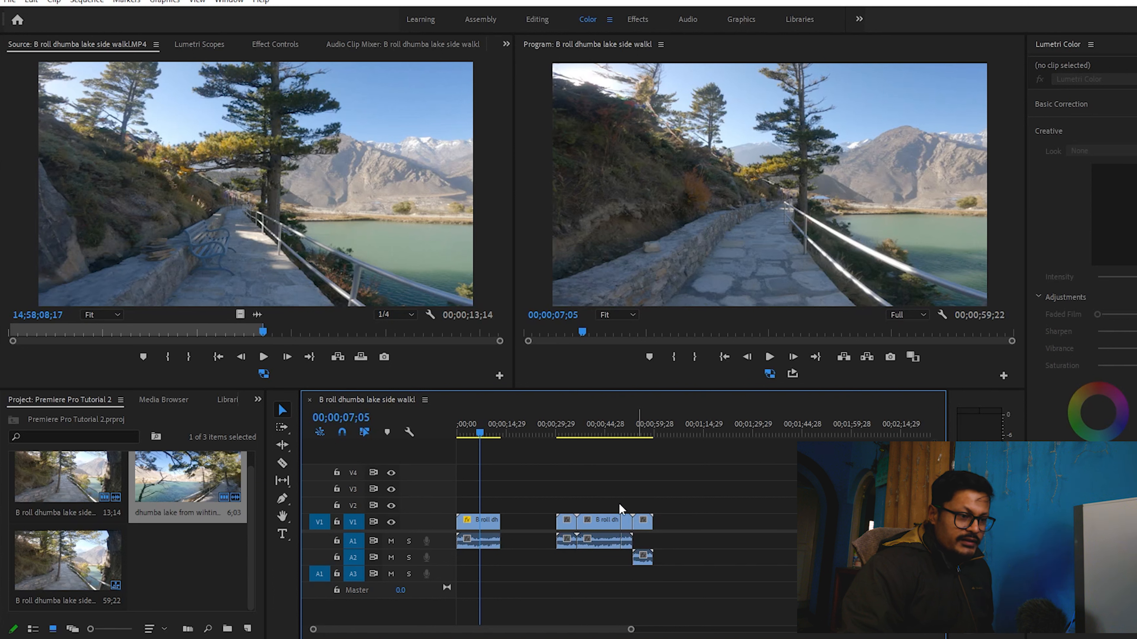
drag(602, 504, 649, 564)
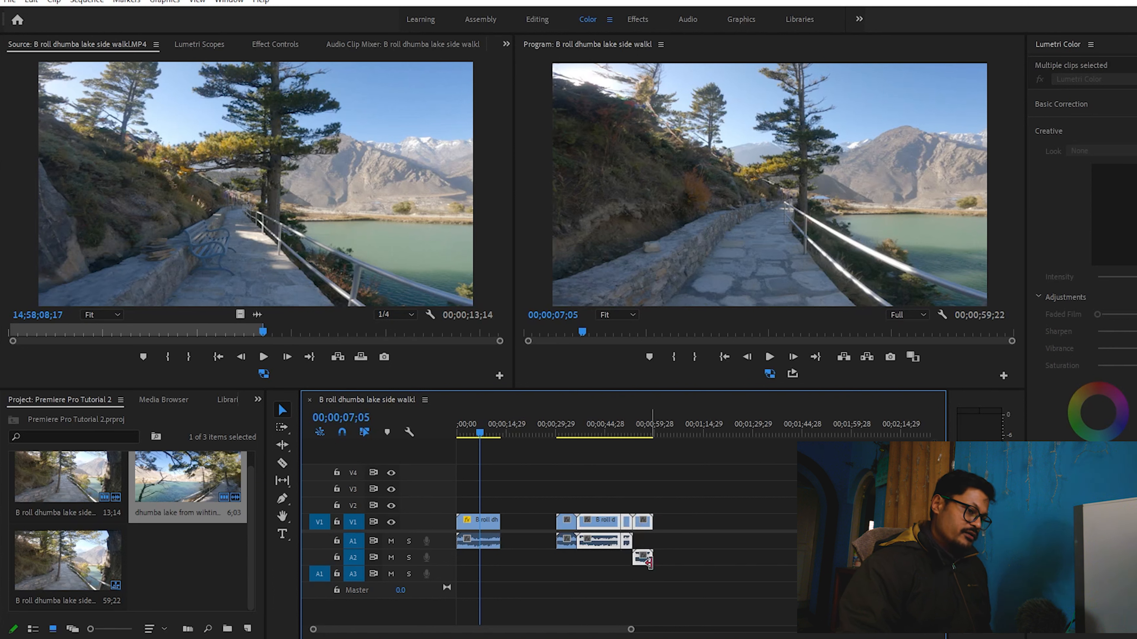
click(680, 525)
mouse_move(566, 495)
mouse_down()
mouse_move(577, 558)
mouse_move(655, 566)
mouse_up()
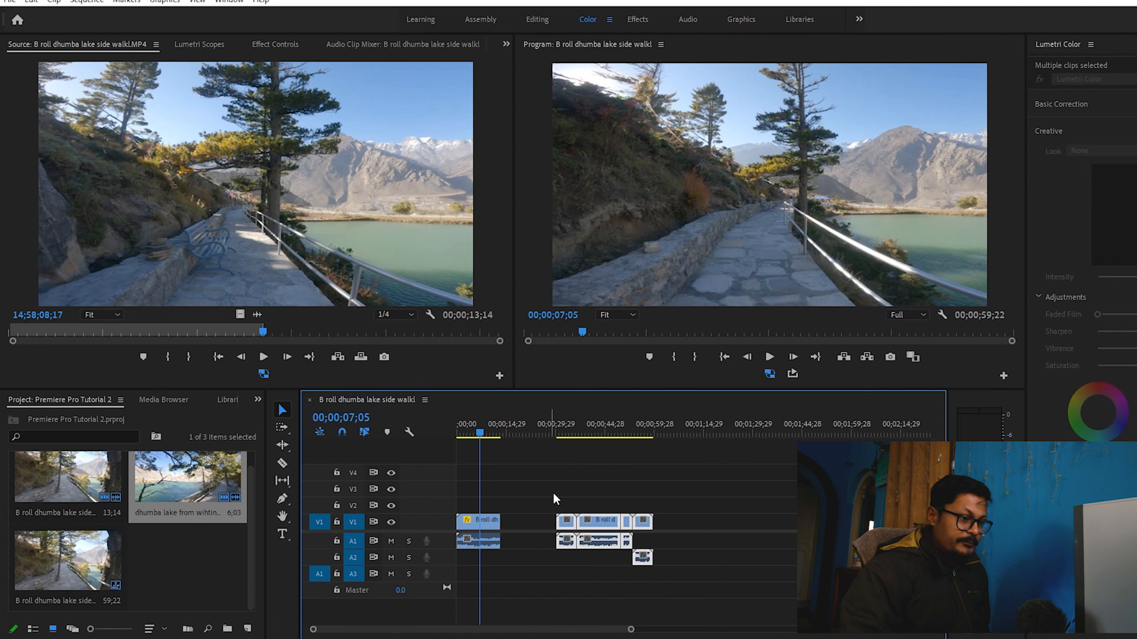
click(563, 506)
drag(563, 505, 672, 582)
mouse_move(572, 540)
mouse_down()
mouse_move(706, 539)
mouse_move(553, 539)
mouse_up()
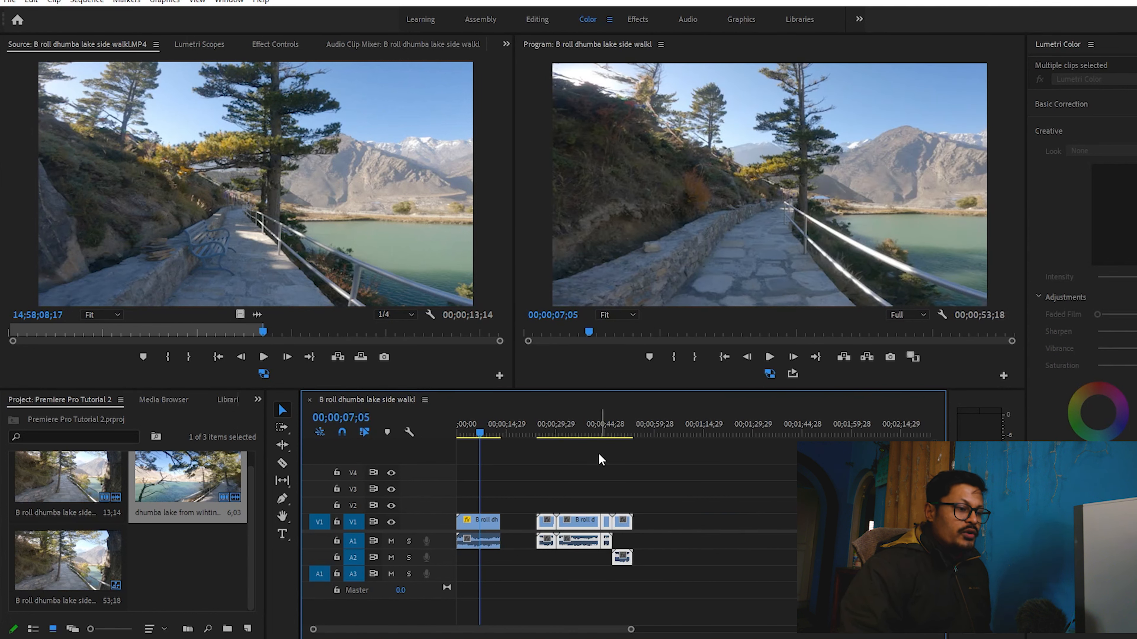
- Deselect the clips and close the gap between the first clip and the ones after it
click(590, 509)
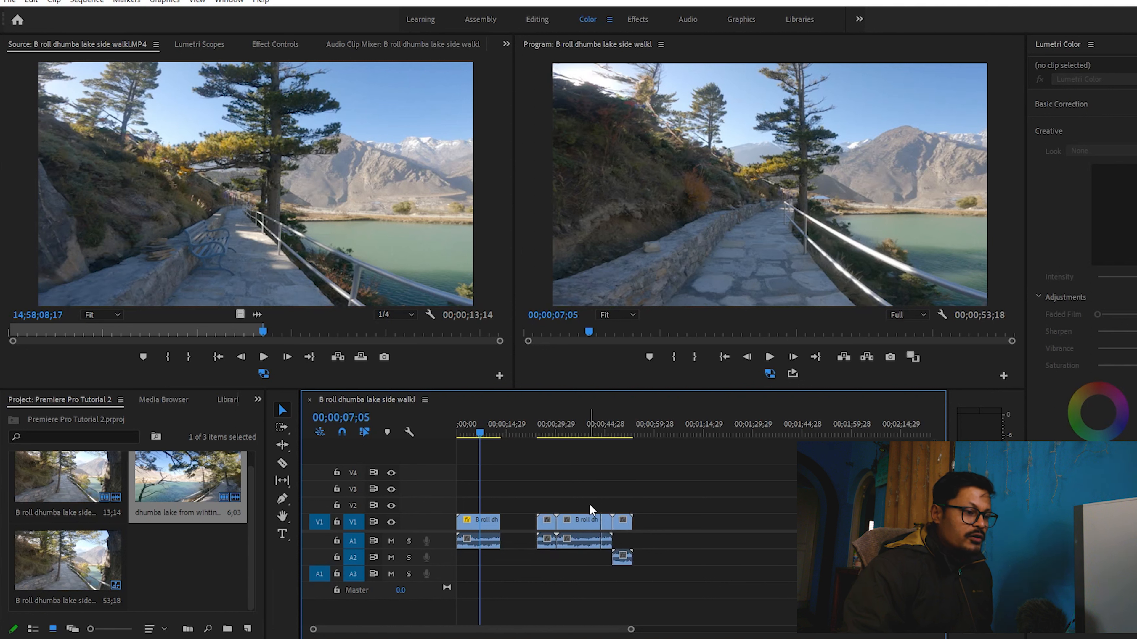
drag(552, 530, 515, 529)
right_click(532, 525)
click(555, 535)
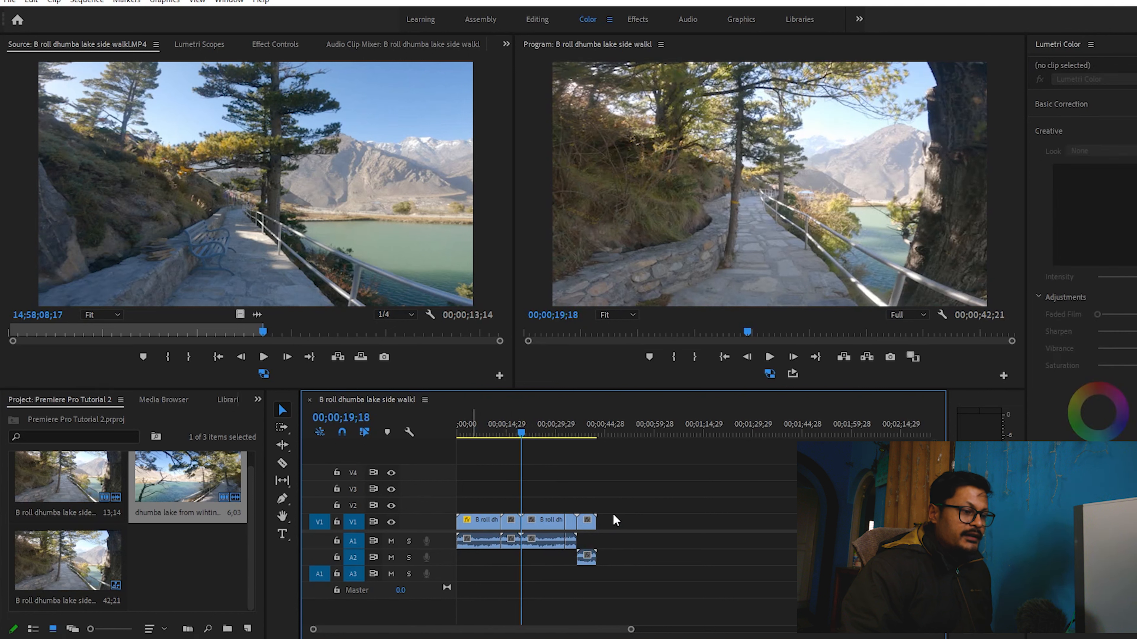
- Clear the single-clip selection and use Track Select Forward to select the second clip and everything after it
click(511, 522)
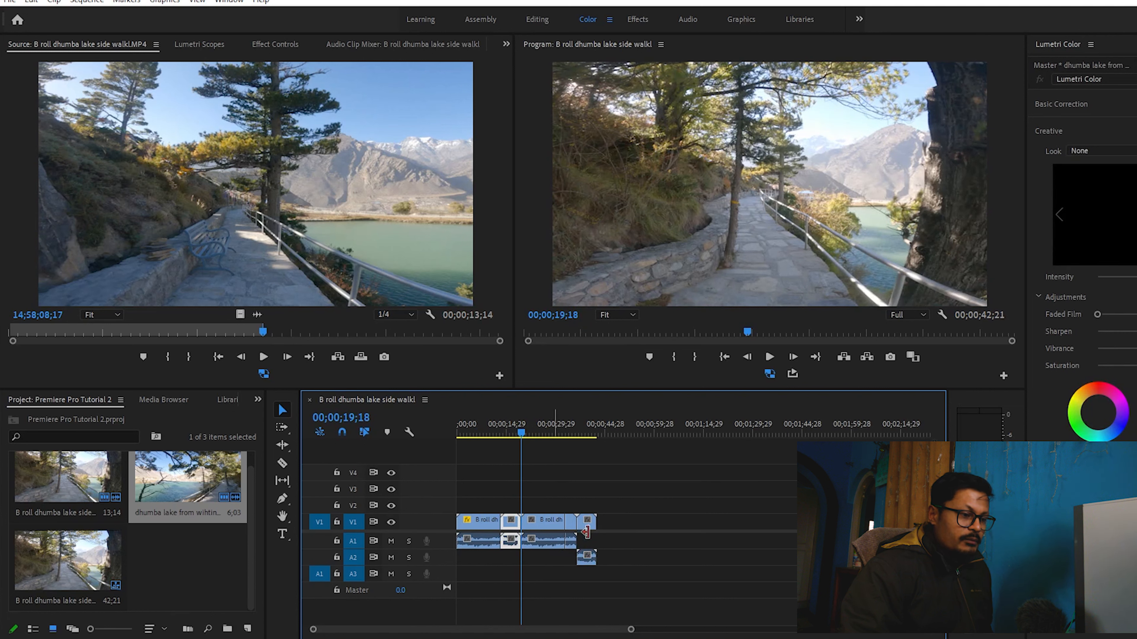
click(529, 576)
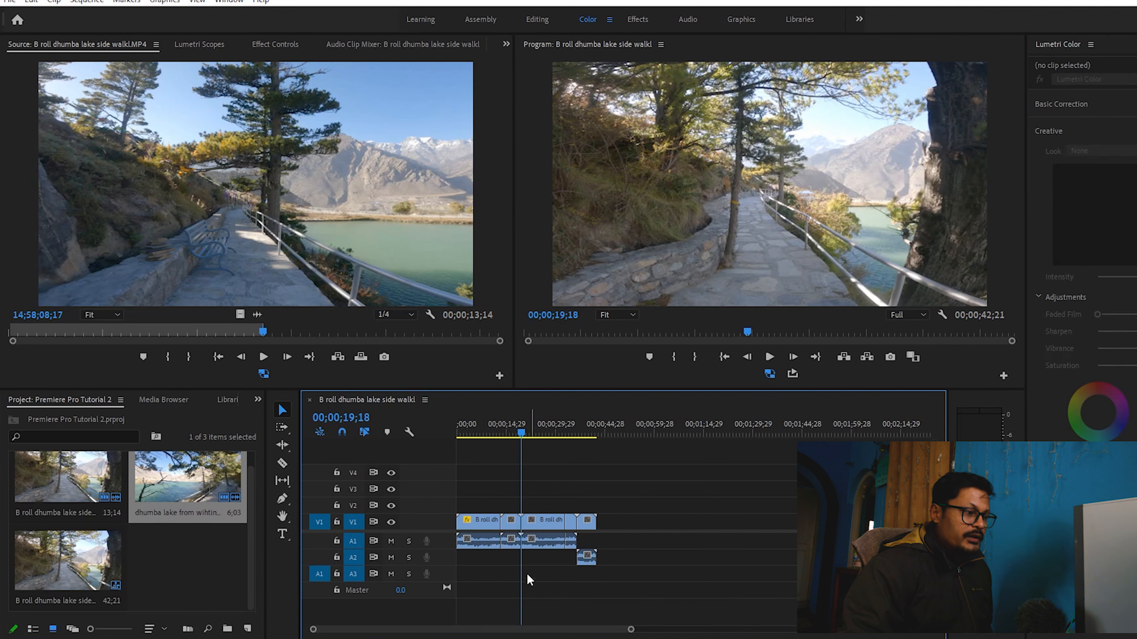
click(282, 428)
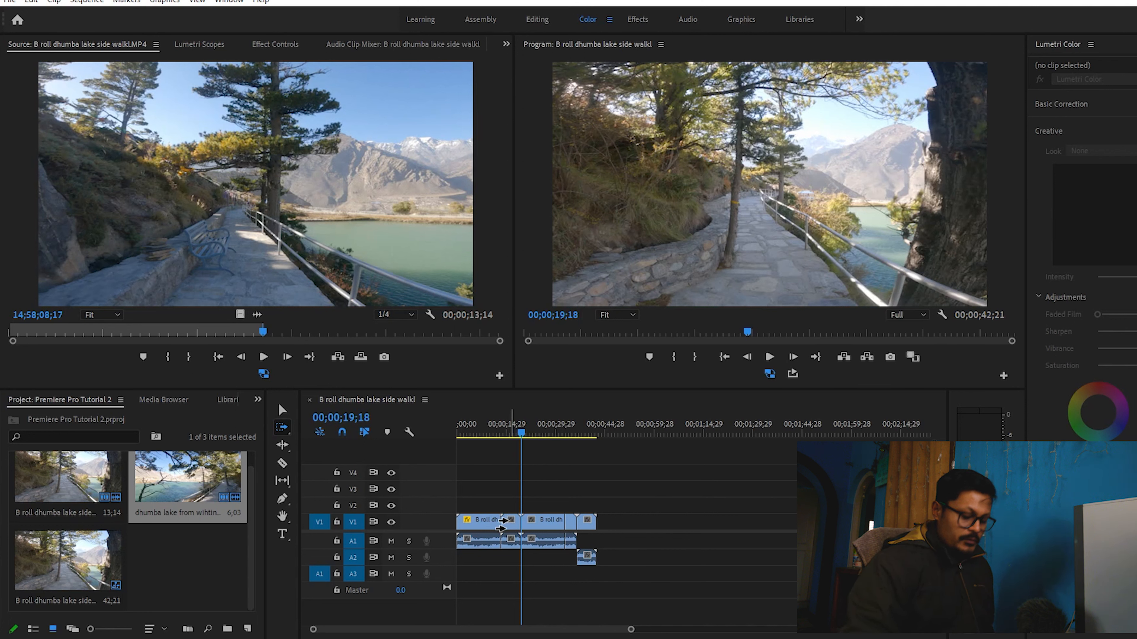
click(501, 525)
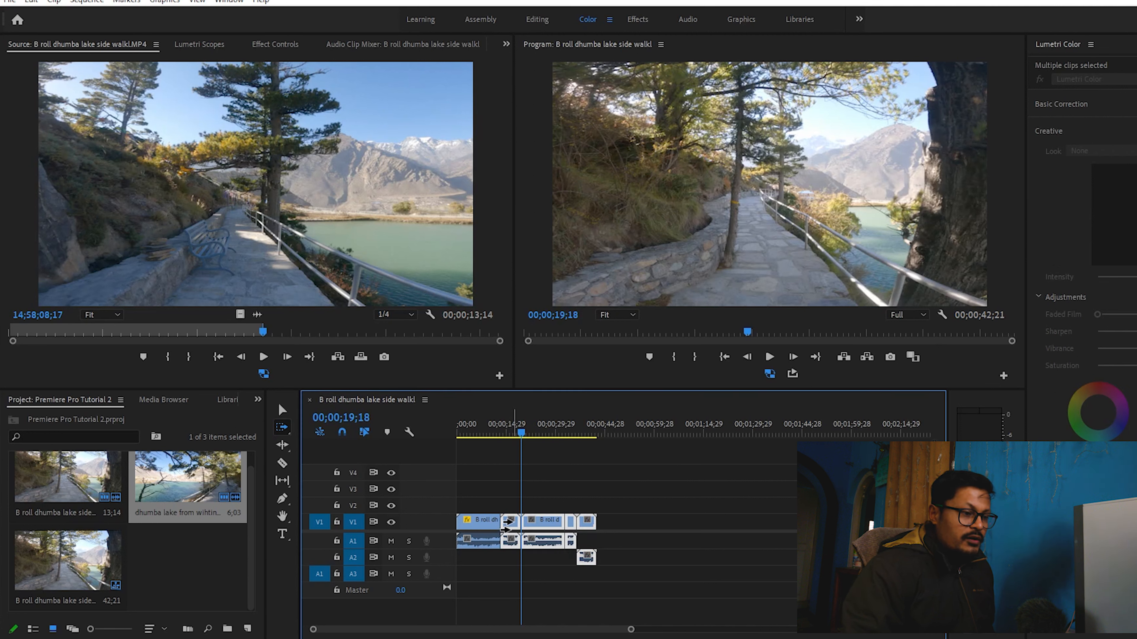
- Move the selected clips about 45 seconds later and bring them back against the end of the first clip
drag(512, 523, 658, 523)
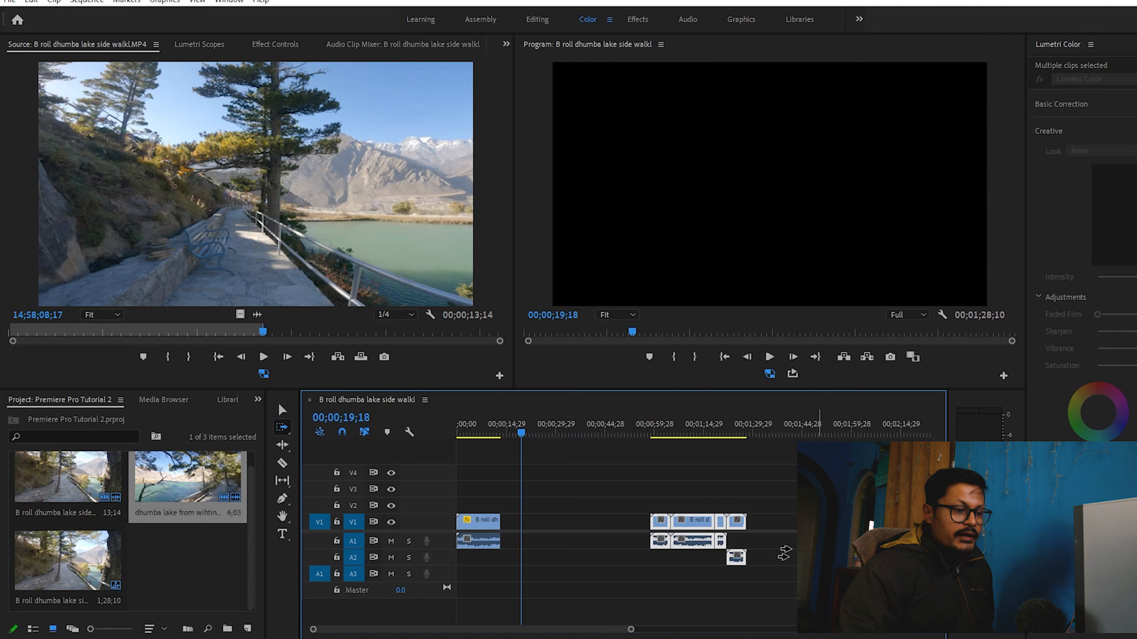
drag(651, 529, 509, 528)
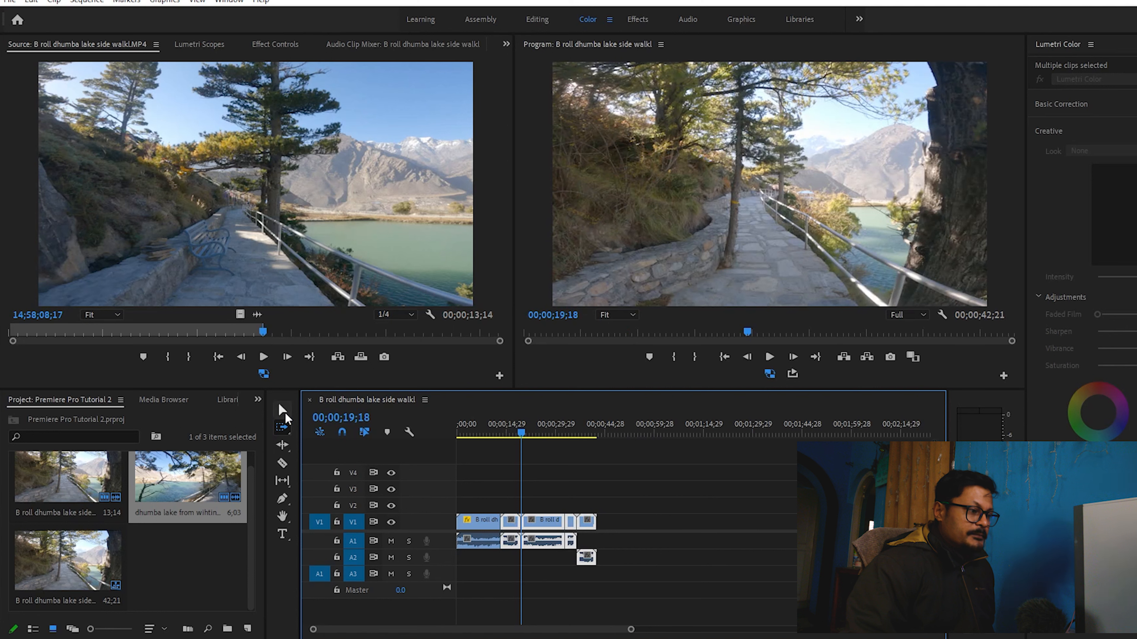
- Return to the Selection tool, clear the multi-clip selection, and select only the third clip
click(283, 410)
click(658, 524)
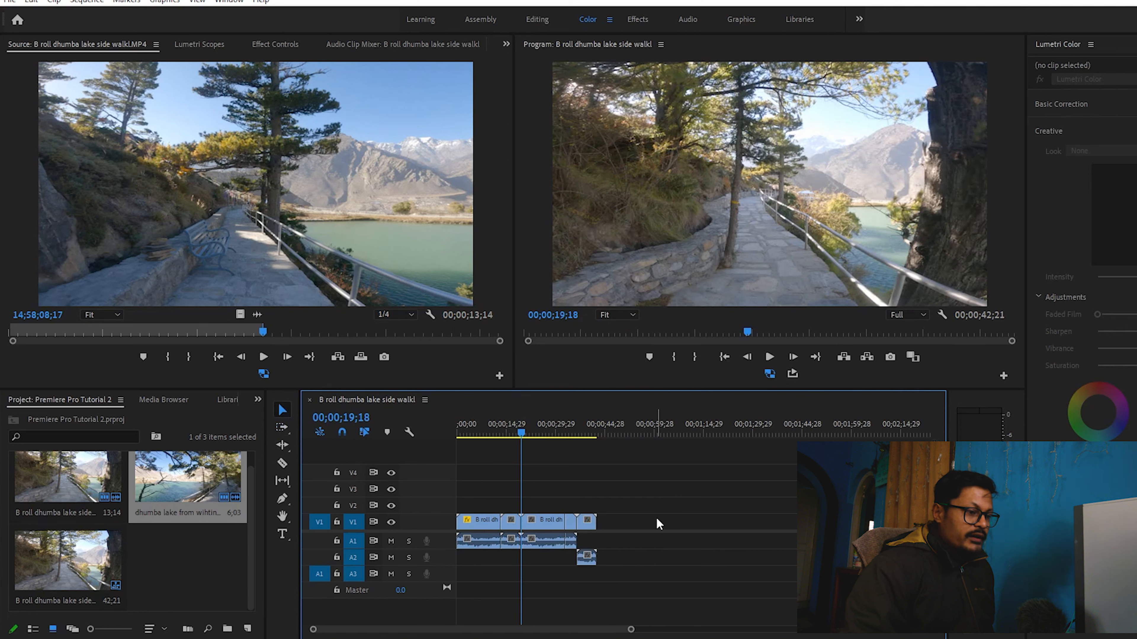
click(549, 523)
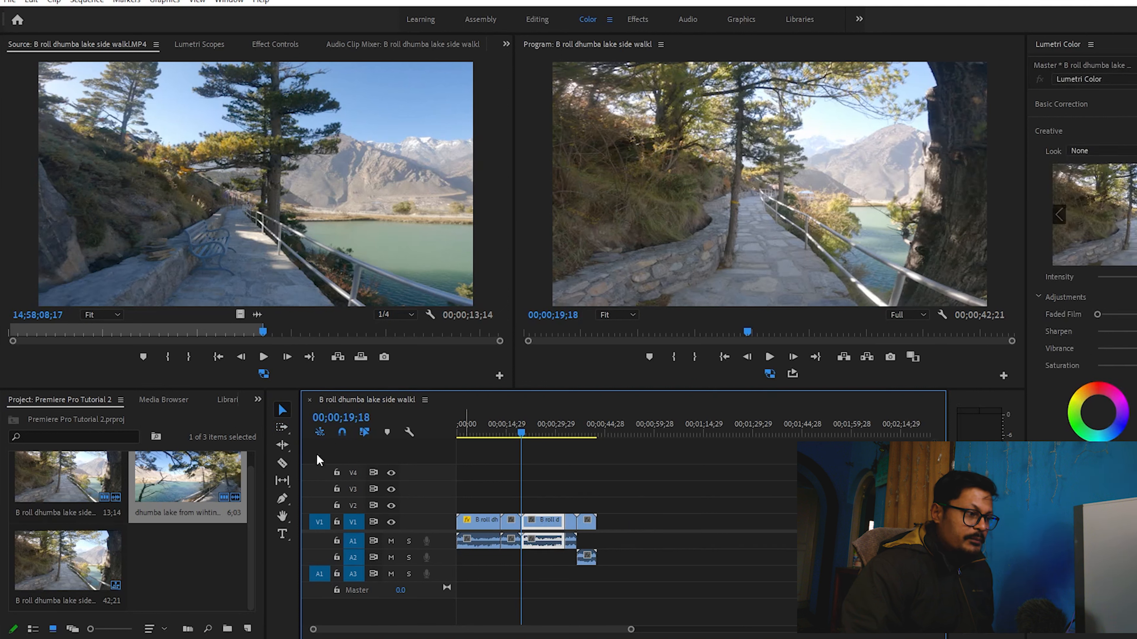
- Use Track Select Backward to select the third clip and everything before it
click(286, 428)
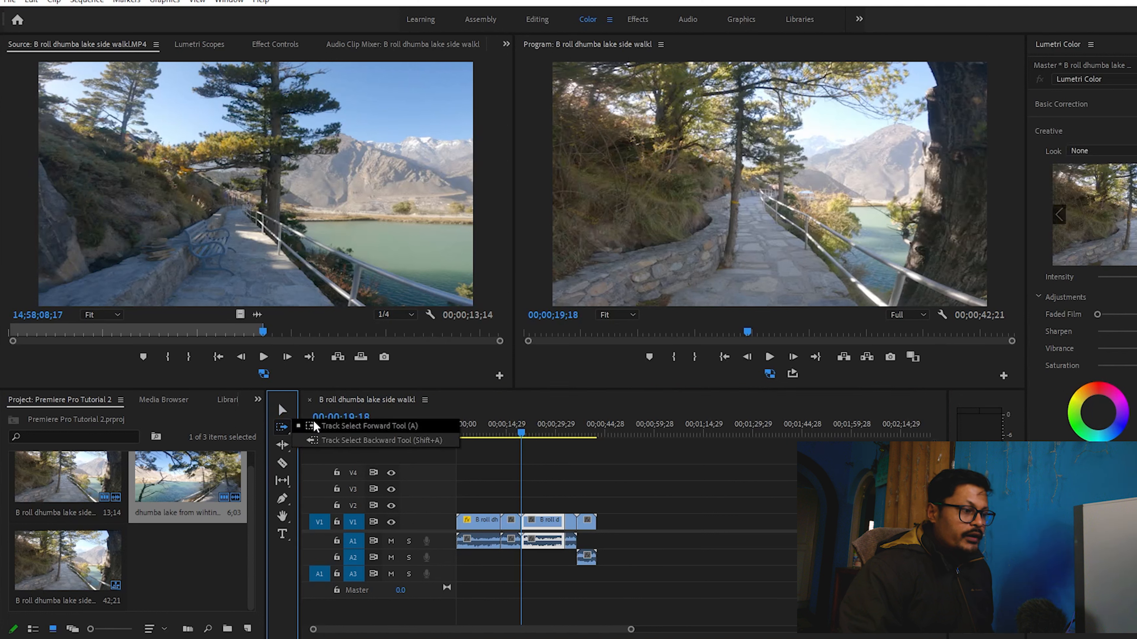
click(357, 441)
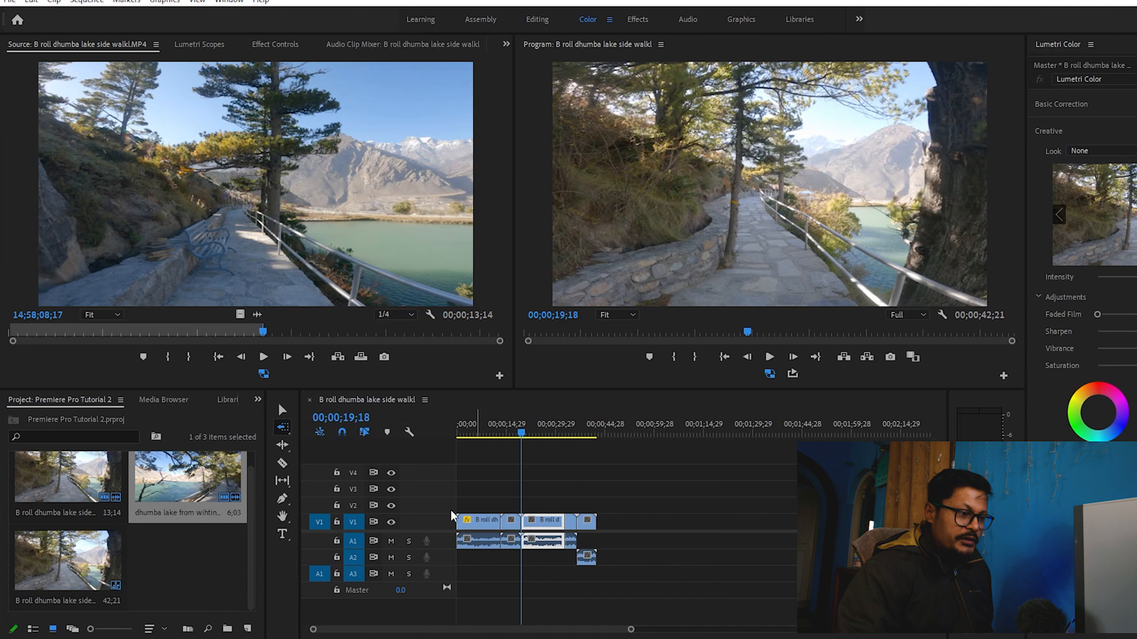
click(542, 520)
click(542, 521)
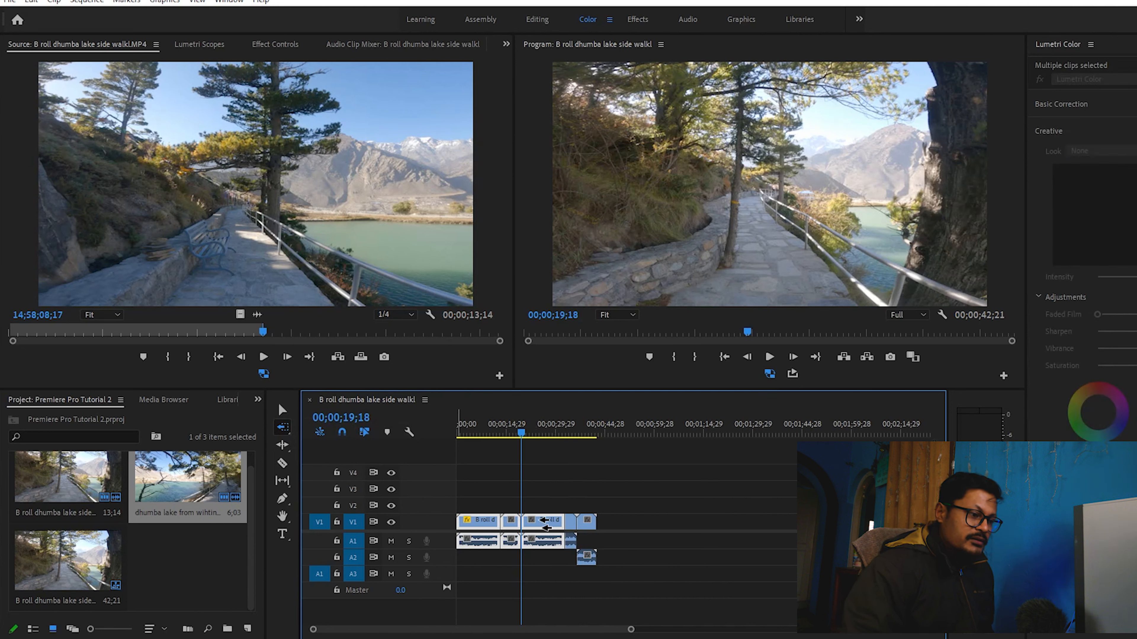
mouse_move(528, 521)
mouse_down()
mouse_move(522, 493)
mouse_move(519, 533)
mouse_up()
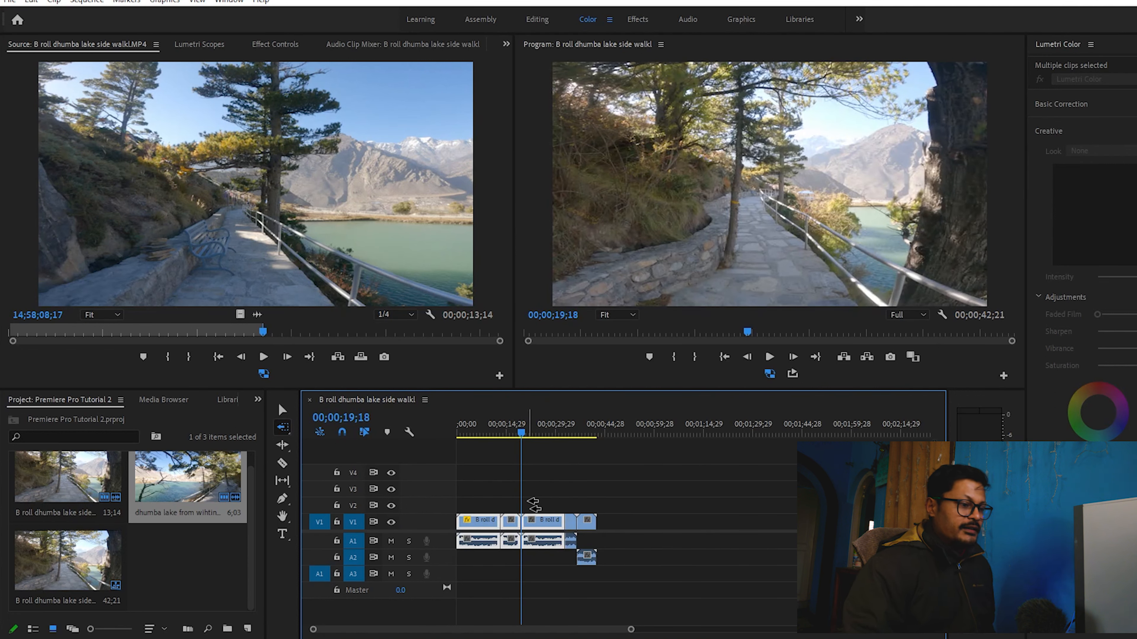
- Switch back to the Selection tool and save the project
click(286, 429)
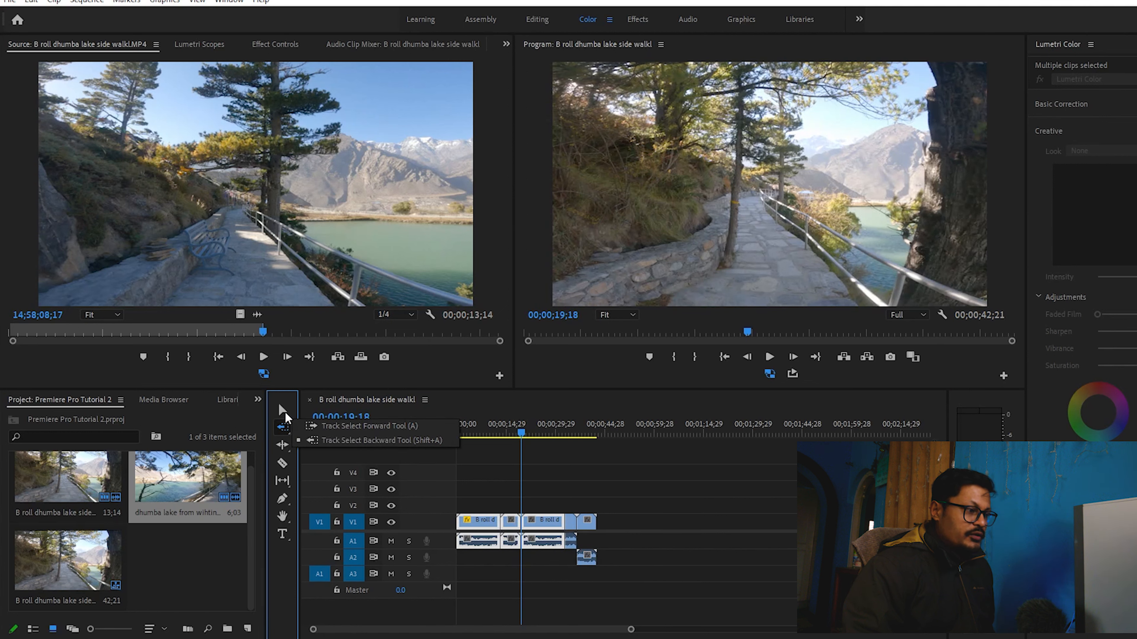
click(283, 409)
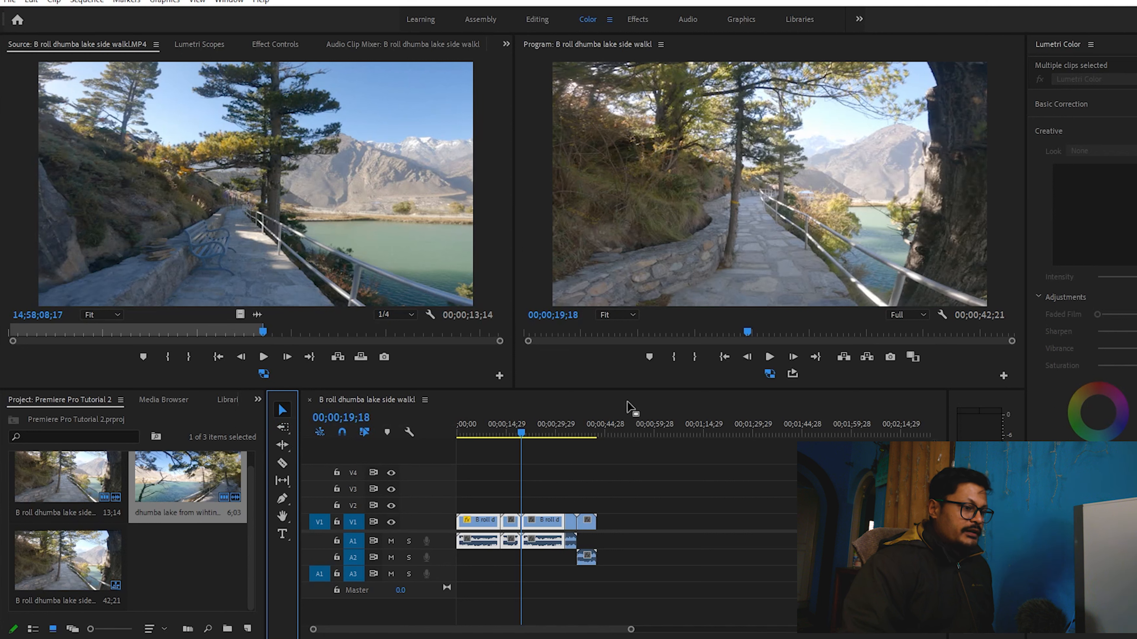
key(ctrl+s)
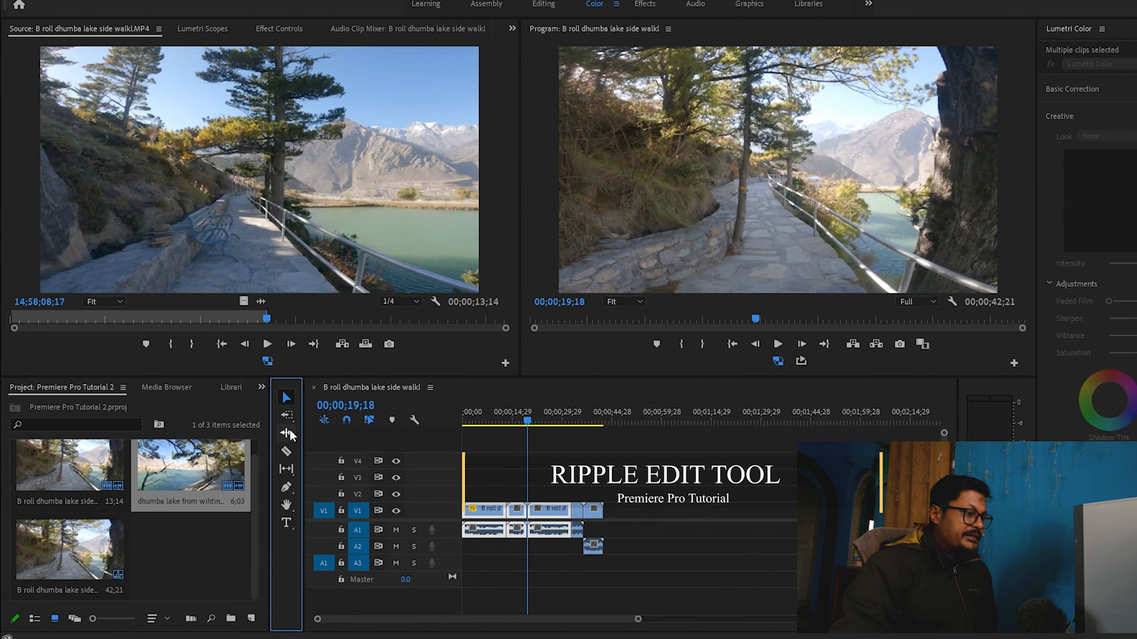
- Show the Ripple Edit tool, return to the Selection tool, and deselect all clips
click(288, 433)
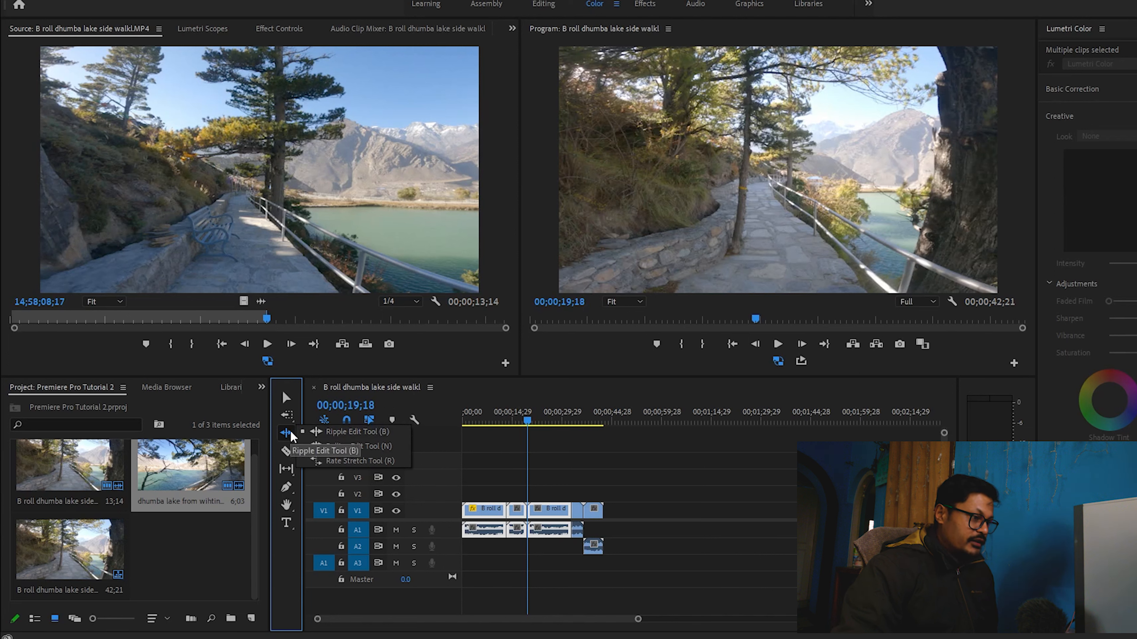
click(304, 400)
mouse_move(304, 400)
mouse_down()
mouse_move(333, 401)
mouse_move(304, 405)
mouse_up()
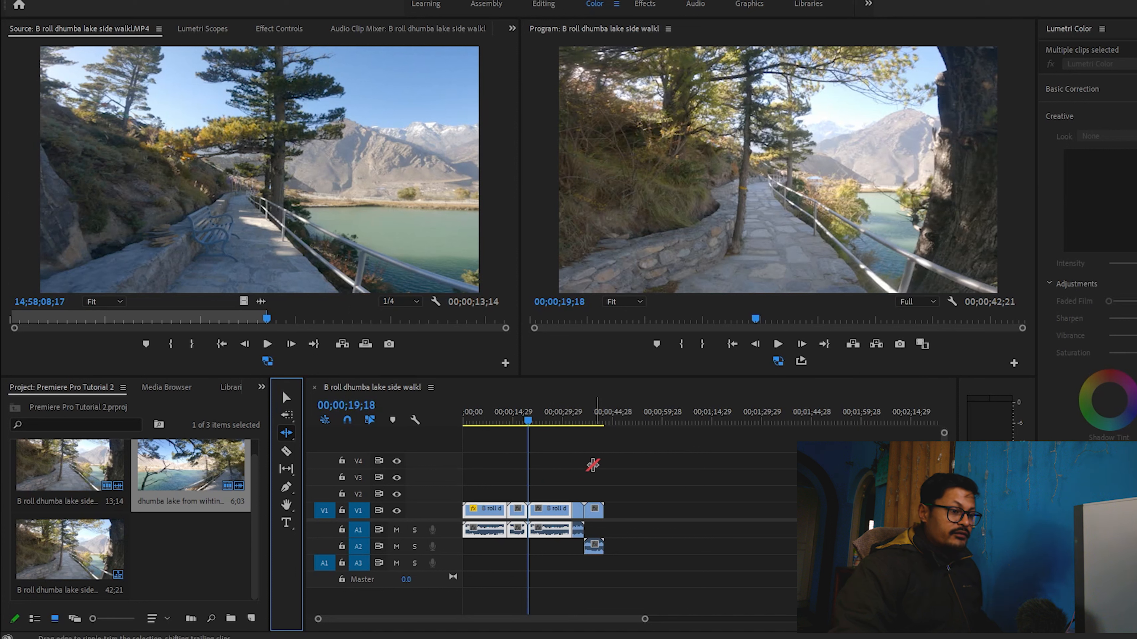
key(v)
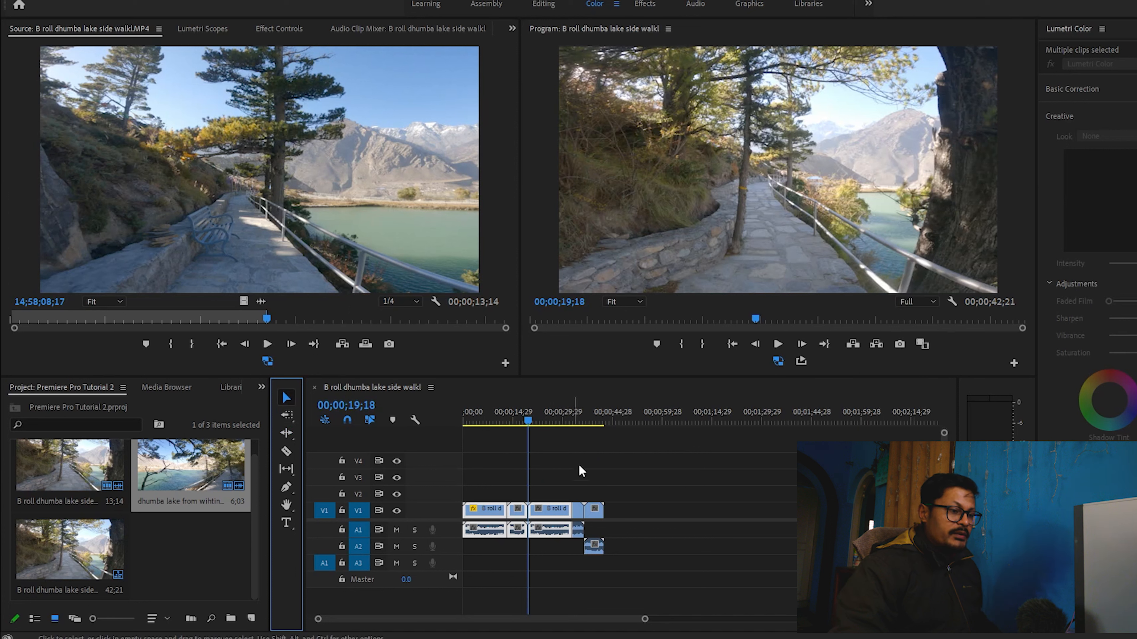
click(576, 486)
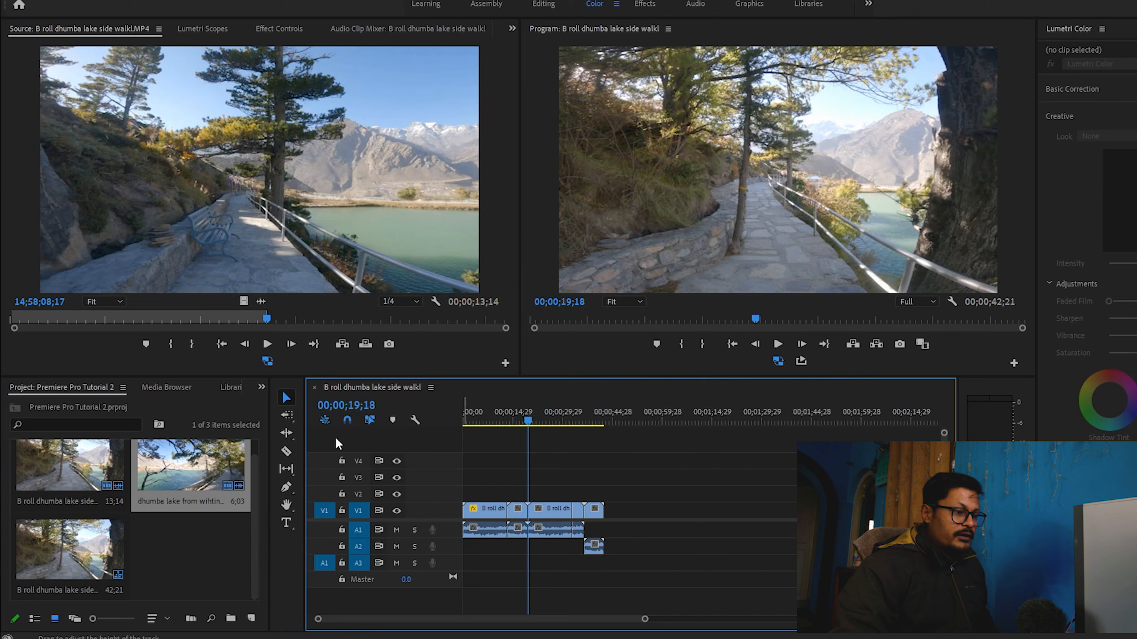
- Place the playhead at 00;00;10;17 and trim the end of the first clip back to it
click(484, 510)
click(499, 421)
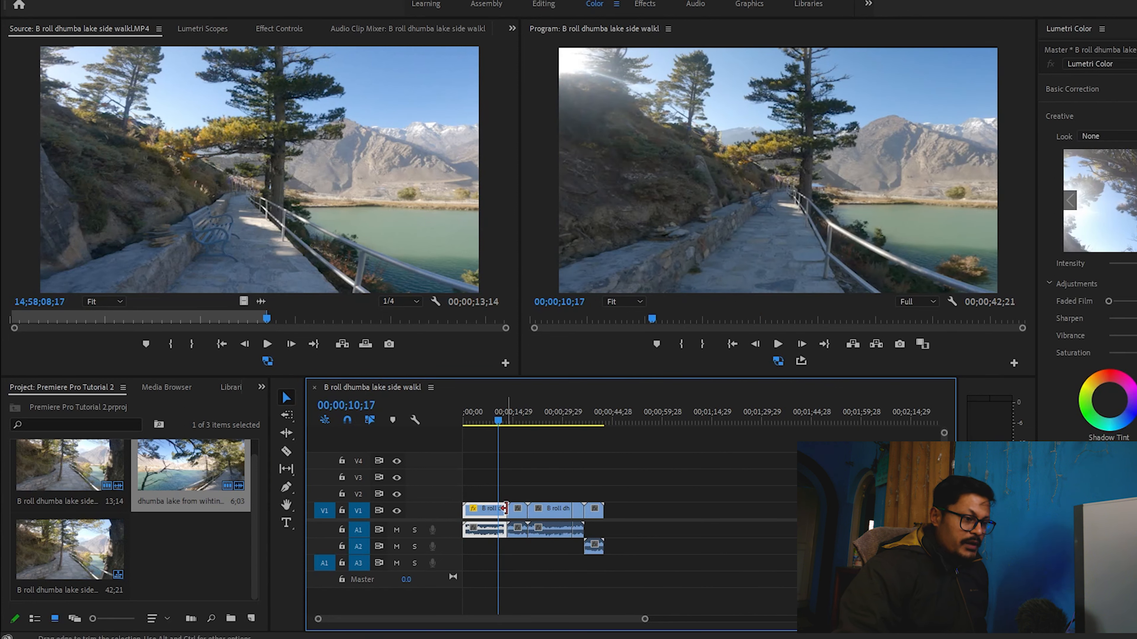
drag(504, 508, 496, 509)
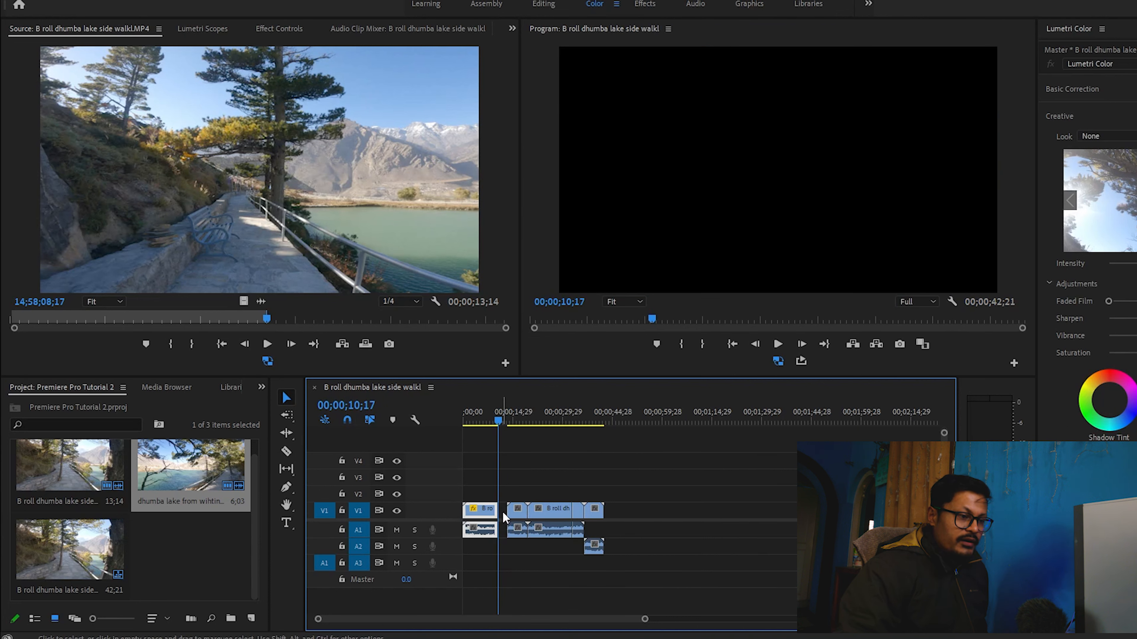
- Marquee-select all clips after the gap, move them against the end of the first clip, and deselect them
click(503, 513)
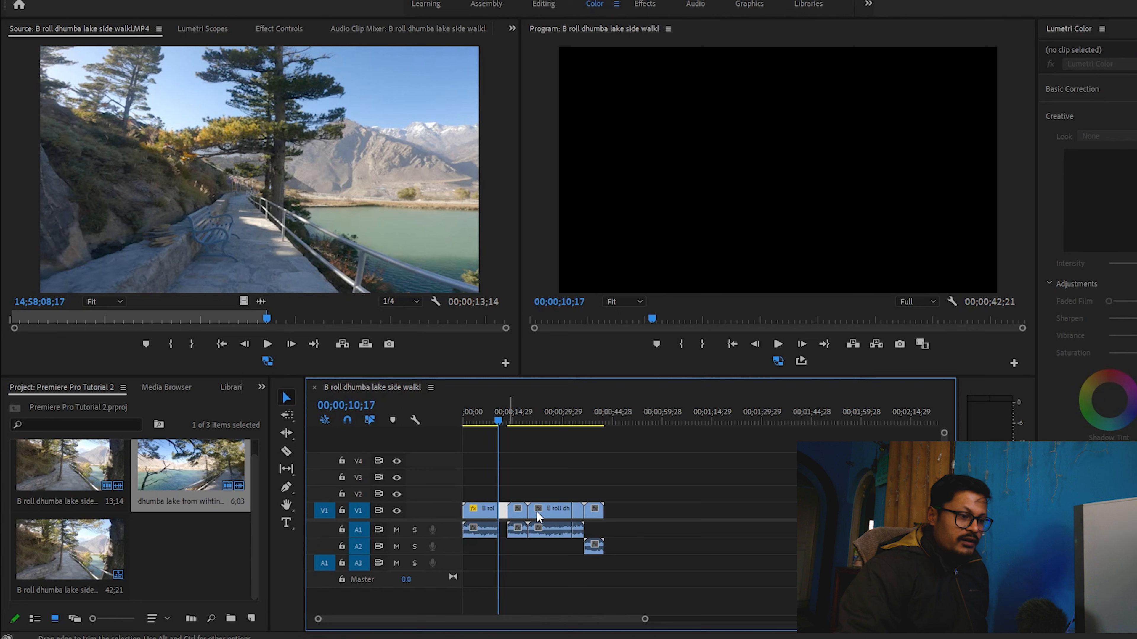
drag(519, 482, 613, 554)
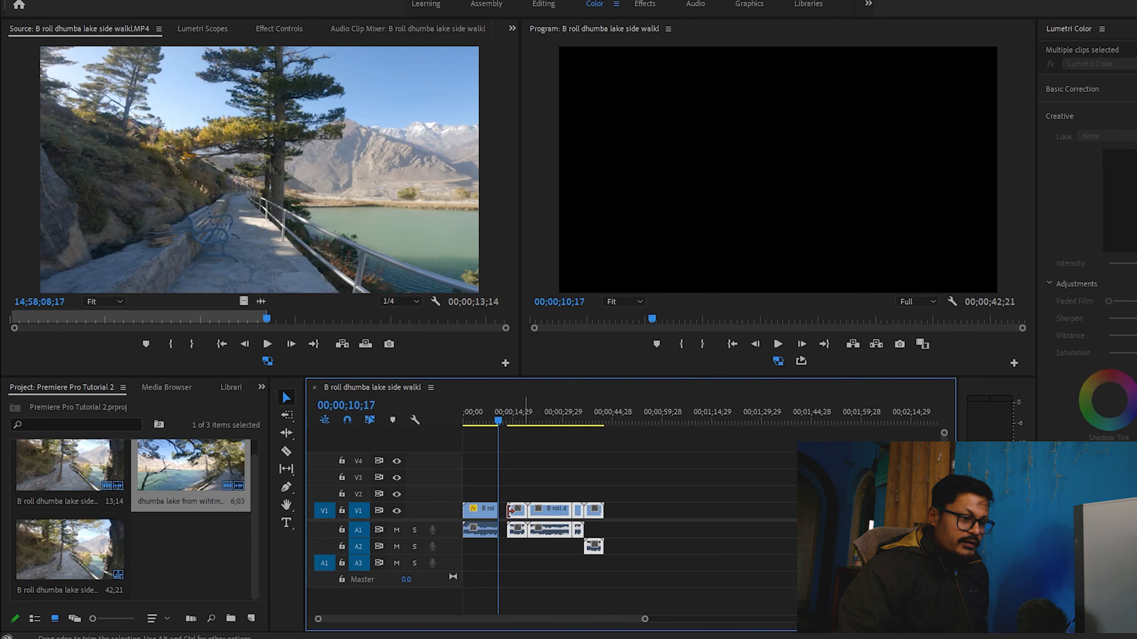
drag(519, 514, 512, 509)
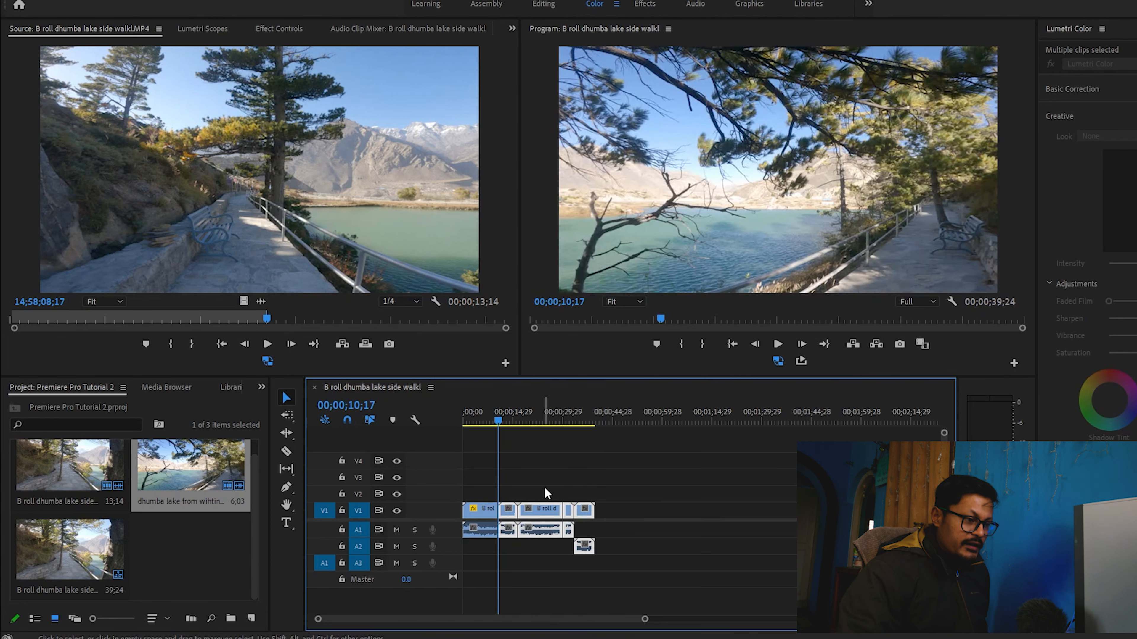
click(547, 493)
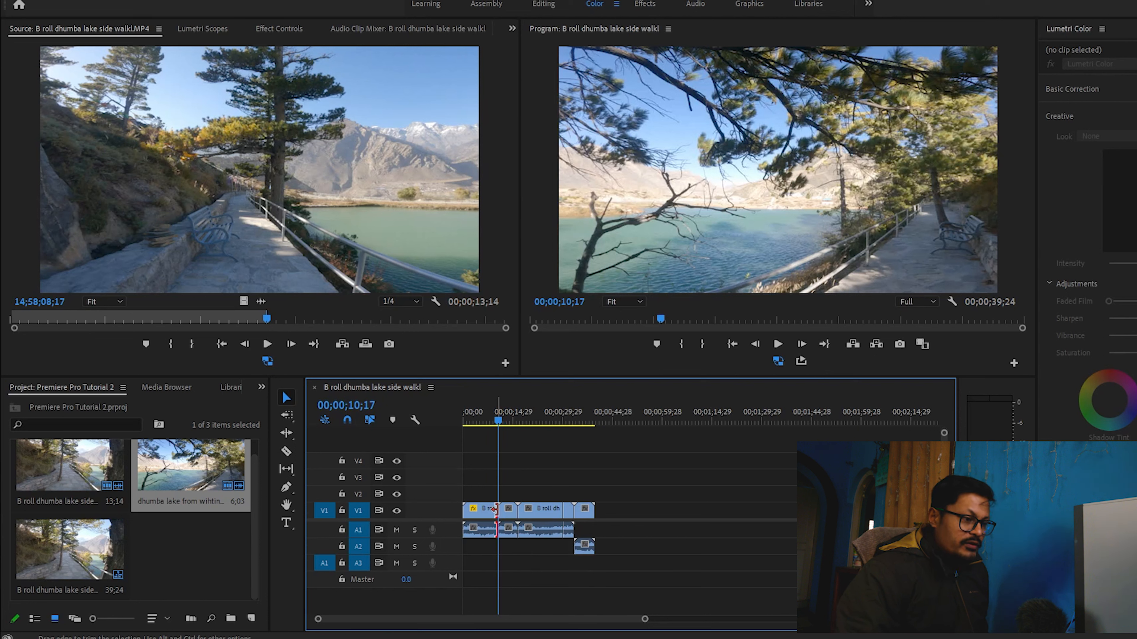
- Trim about 2 seconds more off the first clip's end and move the following clips up to close the gap
drag(495, 509, 487, 509)
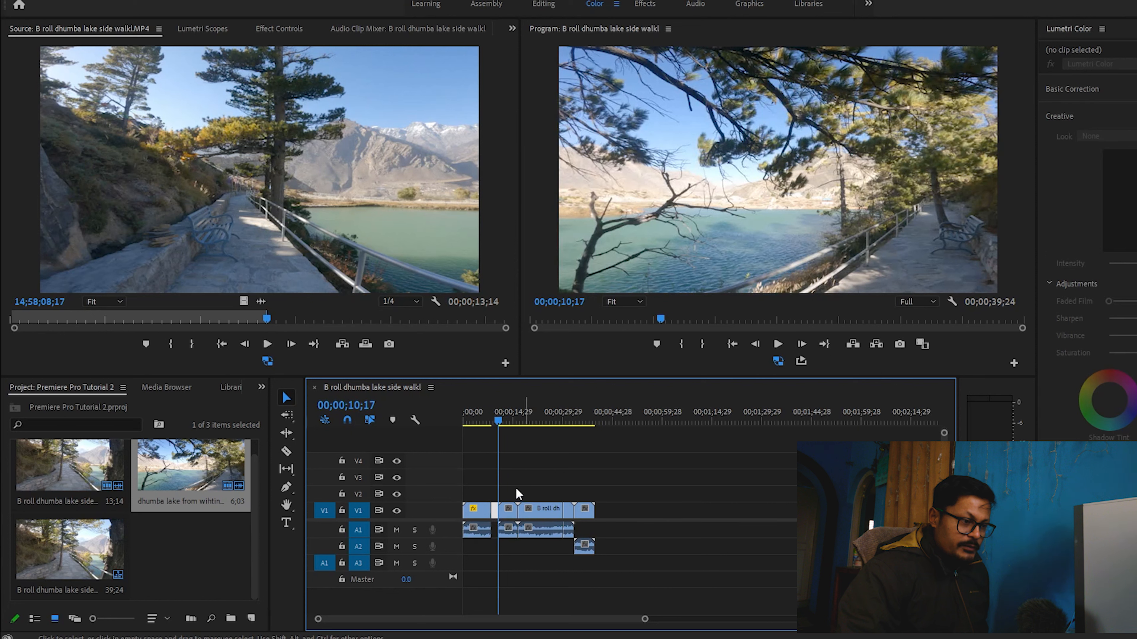
drag(508, 495, 601, 562)
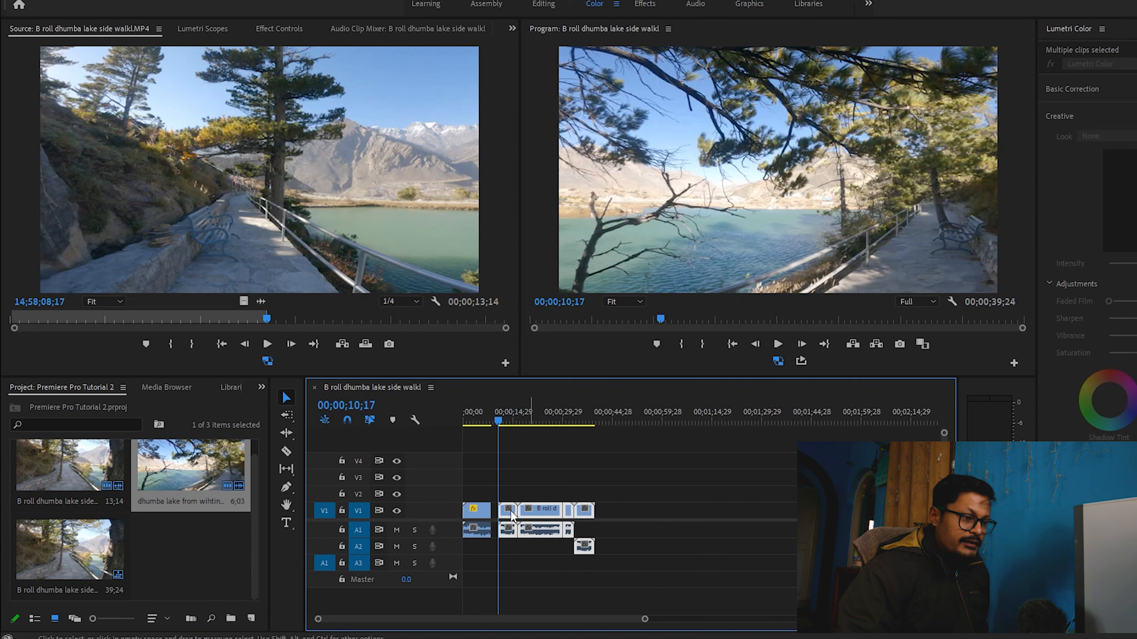
drag(511, 515, 502, 514)
click(531, 487)
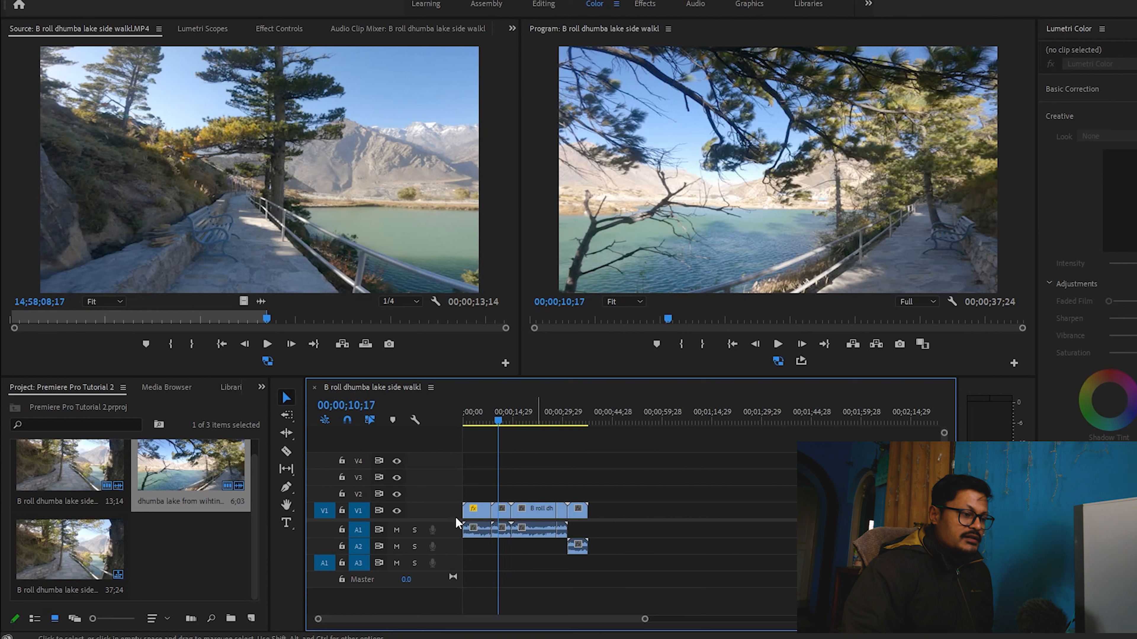
click(286, 434)
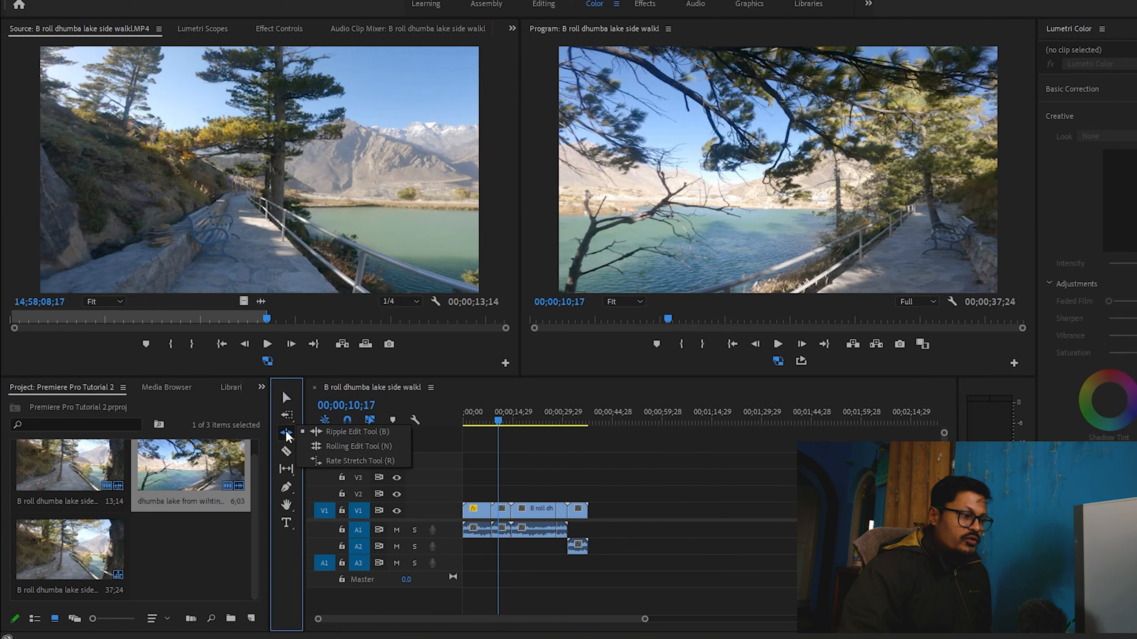
click(324, 432)
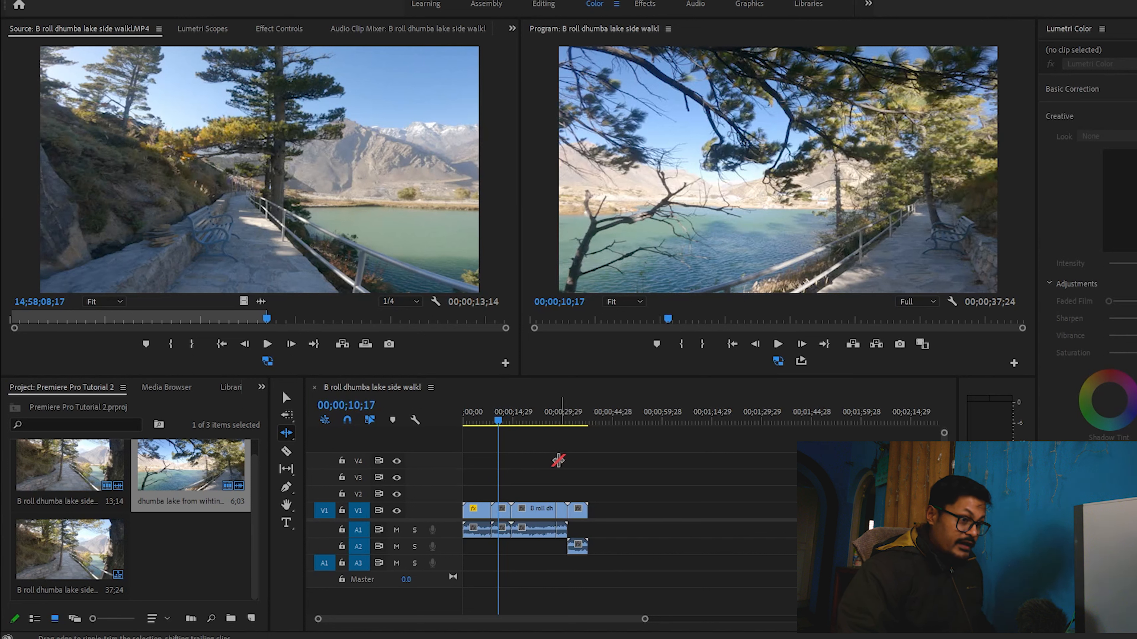
key(v)
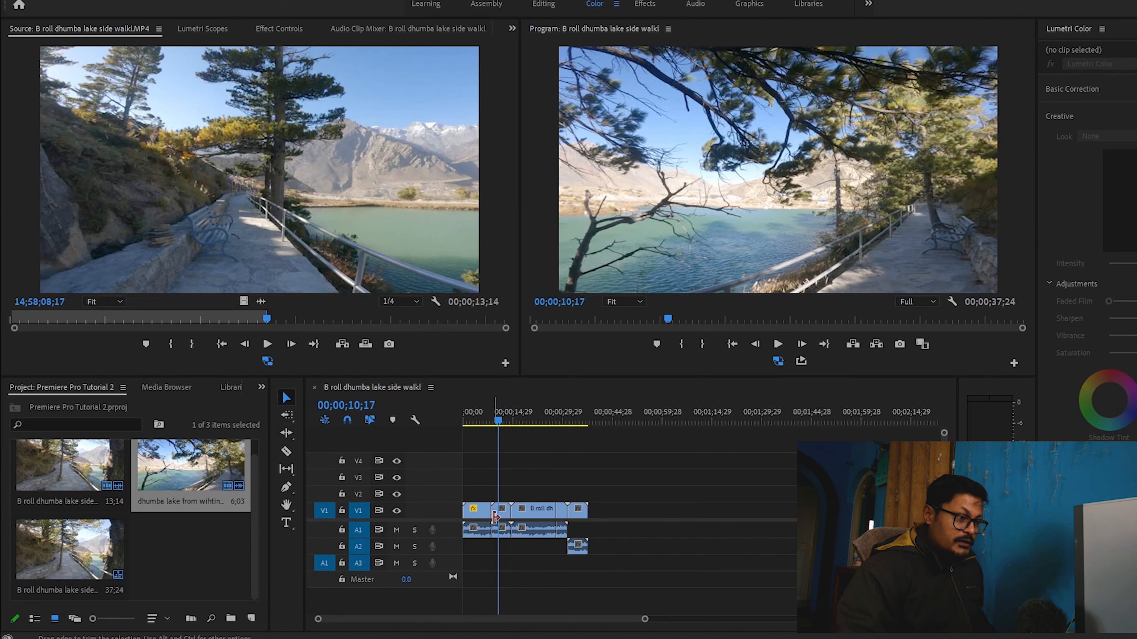
- Use the Ripple Edit tool to shorten the end of the first clip by about 2 seconds
click(286, 434)
click(335, 433)
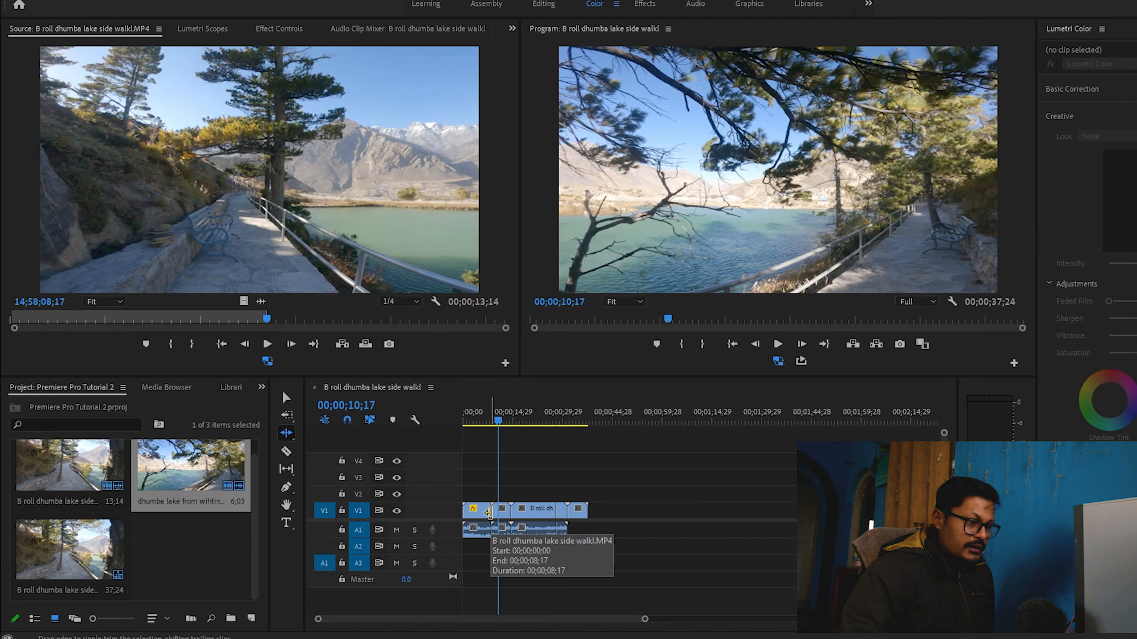
drag(488, 511, 480, 512)
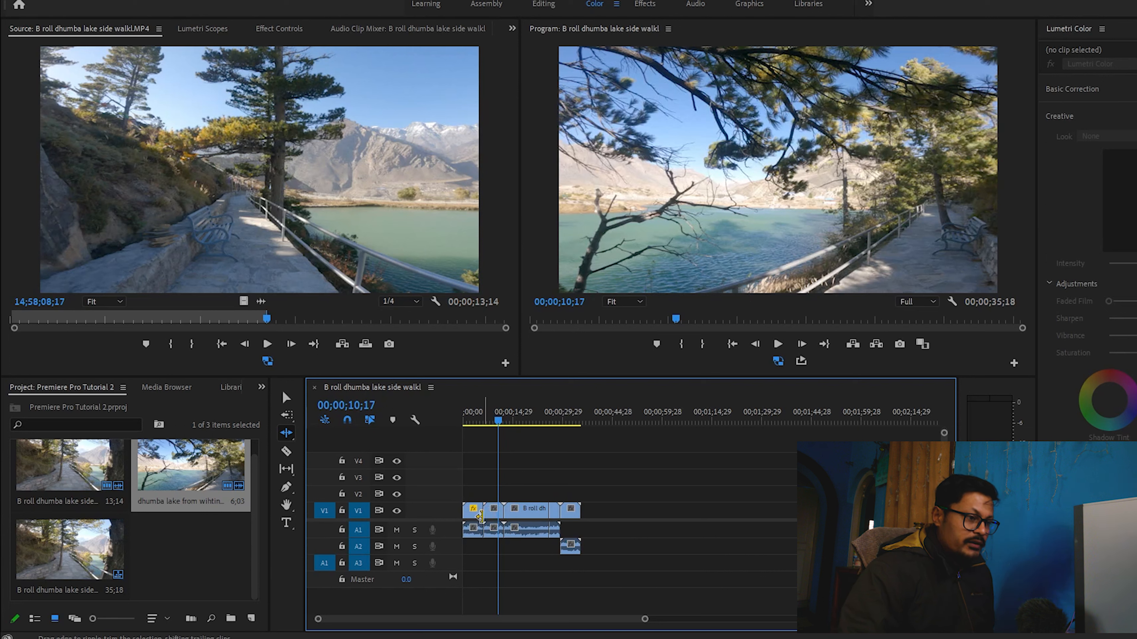
- Ripple-trim the end of the third clip earlier twice, by about 3 seconds and again by about 2.5 seconds
mouse_move(504, 426)
mouse_down()
mouse_move(579, 422)
mouse_move(500, 436)
mouse_up()
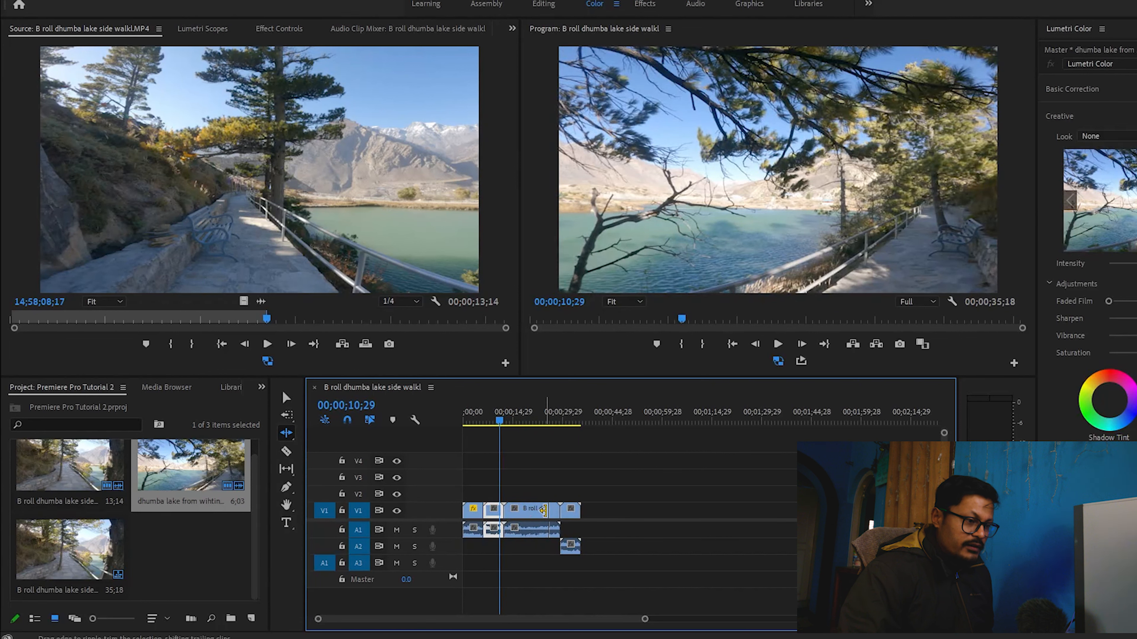
click(544, 510)
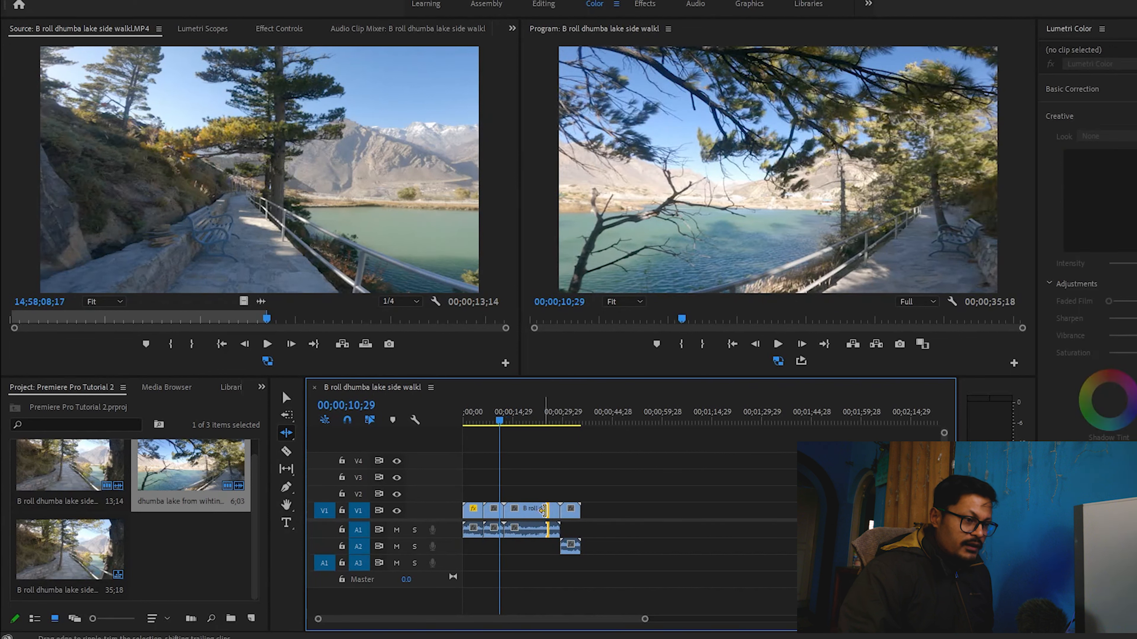
click(581, 420)
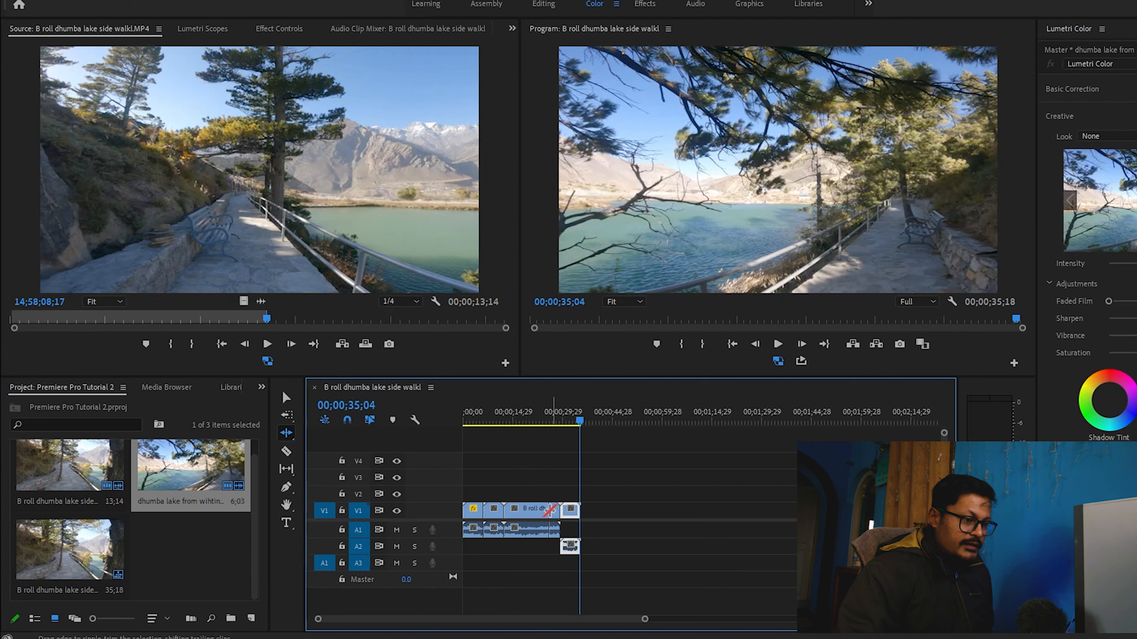
drag(545, 511, 538, 511)
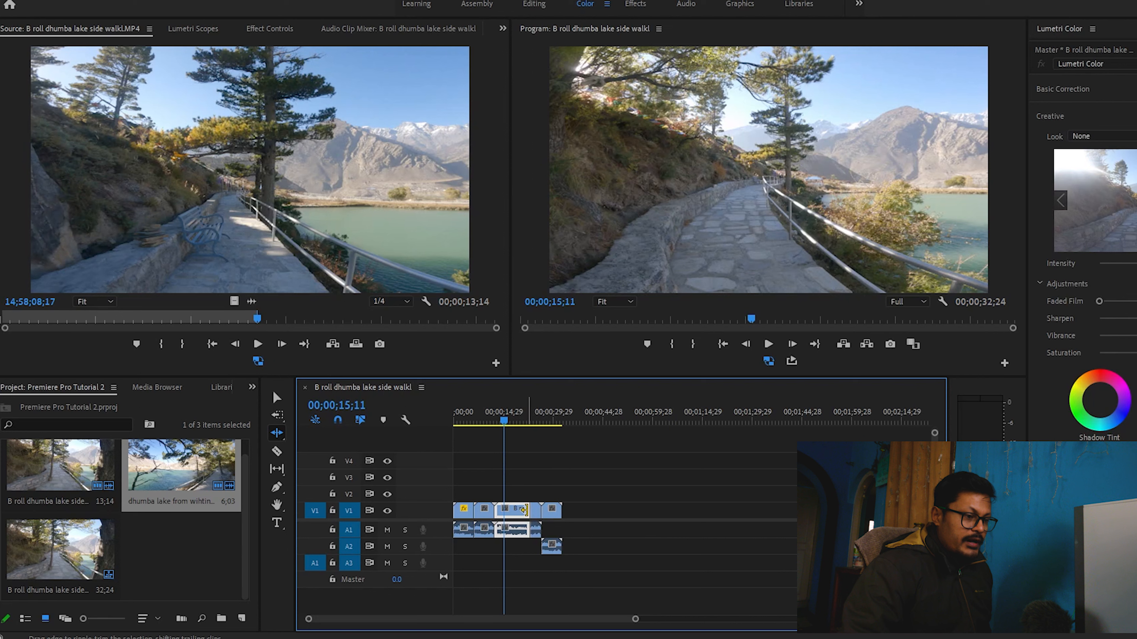
drag(525, 510, 517, 509)
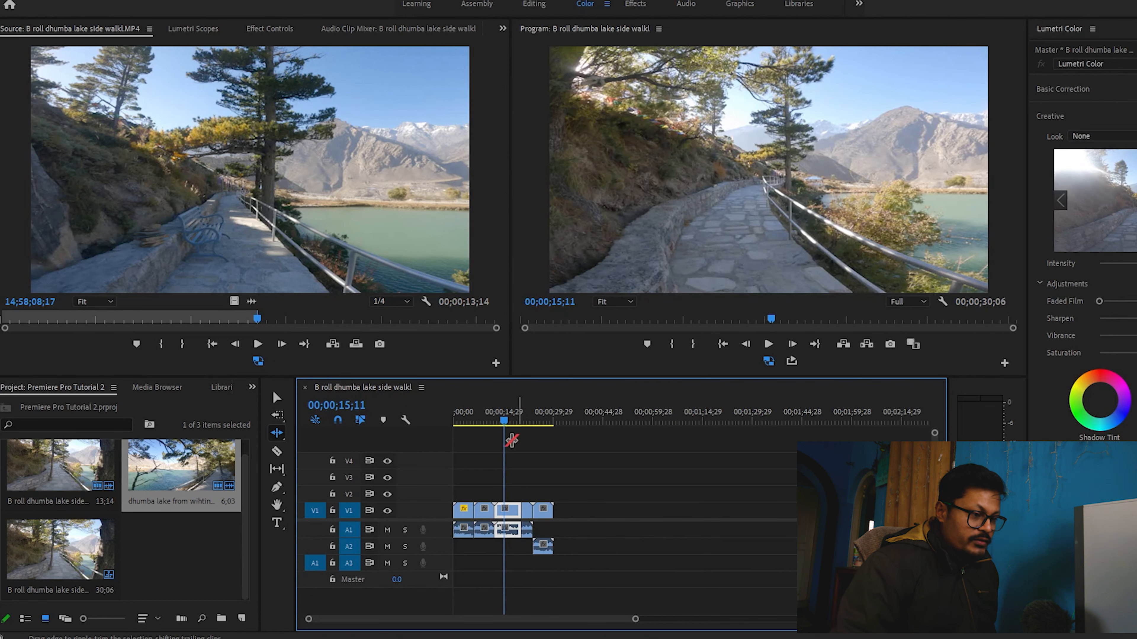
- Reselect the Ripple Edit tool and place the playhead at 00;00;30;04, near the end of the sequence
drag(505, 424, 568, 428)
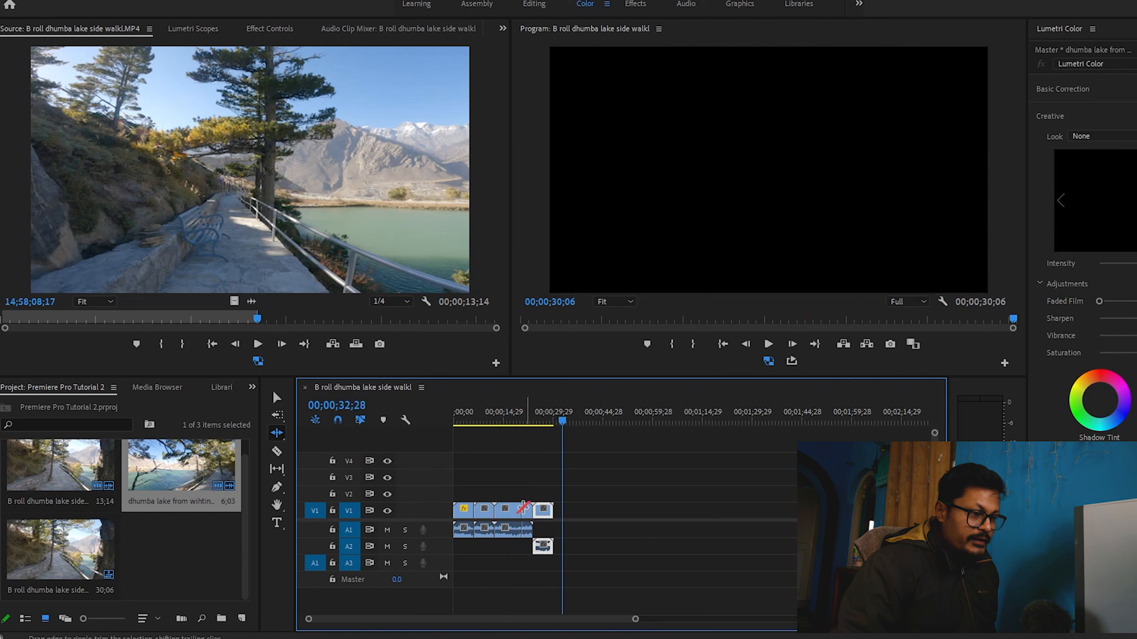
click(276, 433)
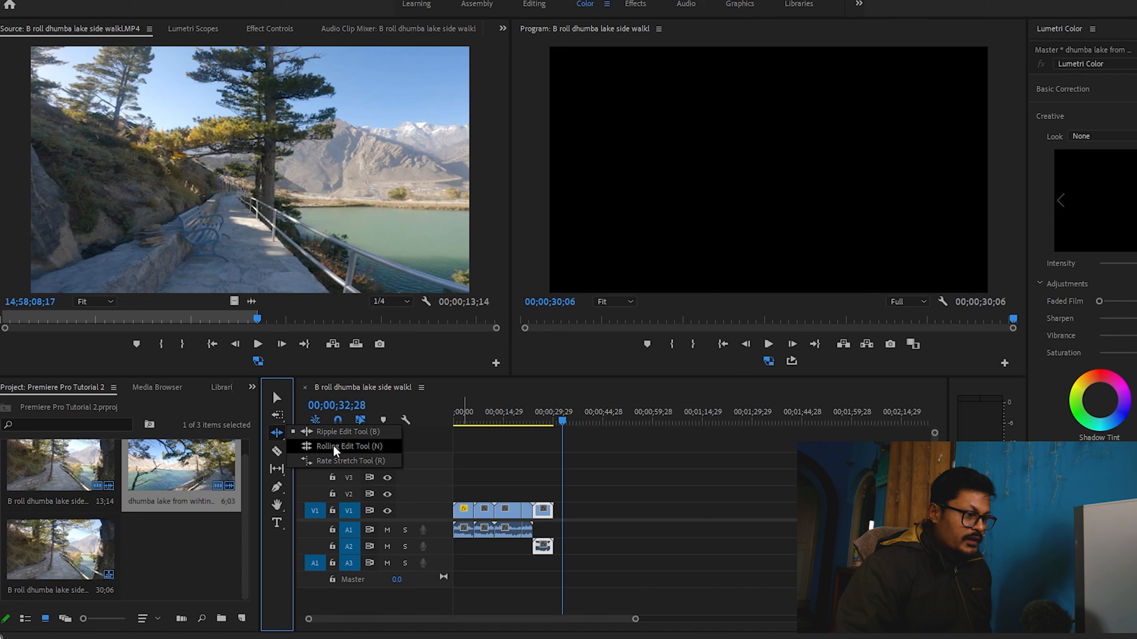
click(365, 432)
click(554, 424)
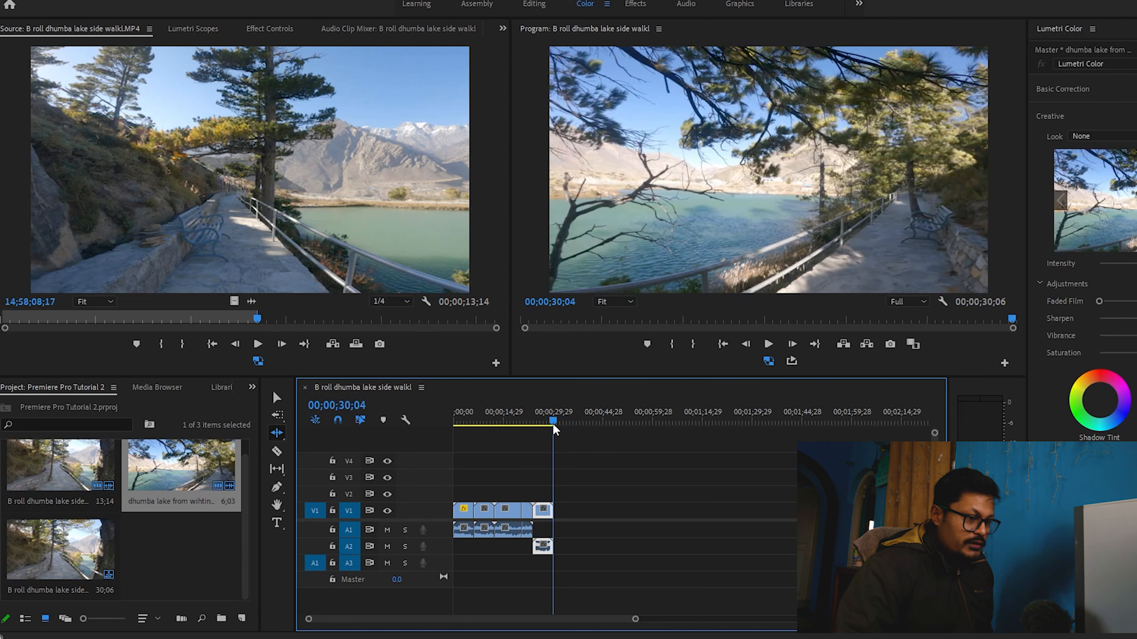
- Ripple-trim the end of the third clip earlier by about 2 seconds and place the playhead at 00;00;27;29
drag(518, 512, 514, 512)
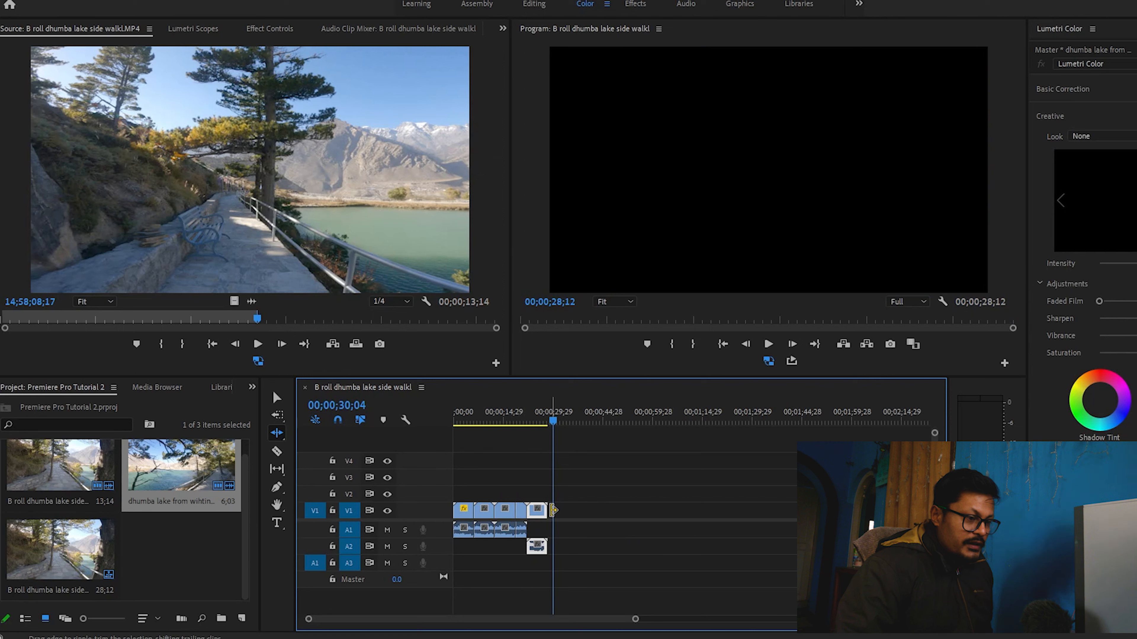
click(545, 422)
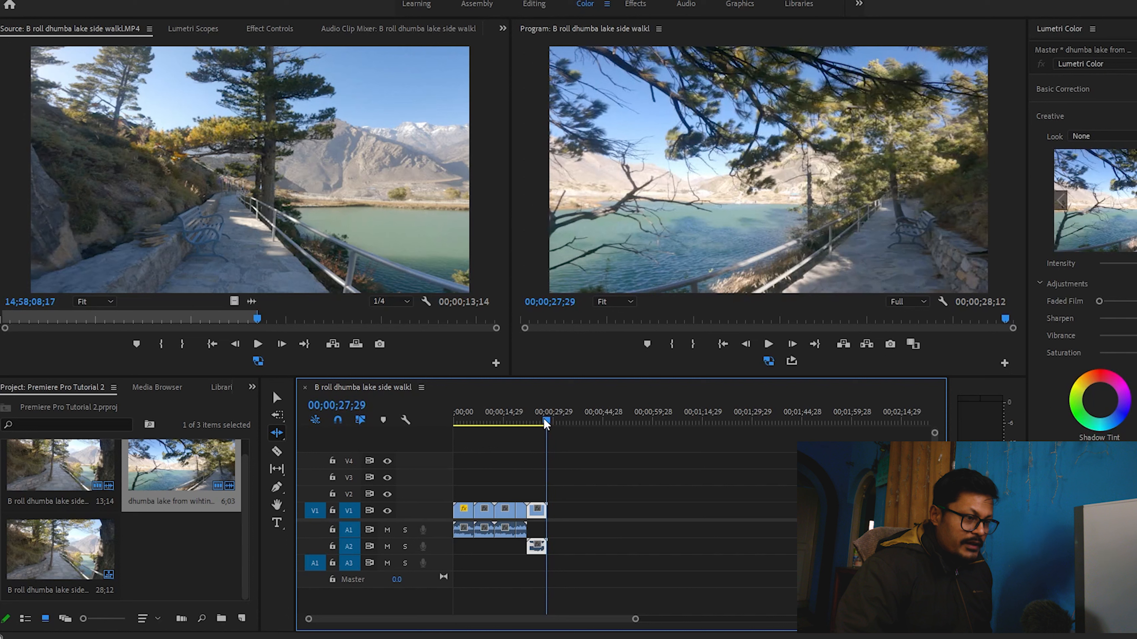
- Choose the Rolling Edit tool and set the playhead to 00;00;28;10, at the end of the sequence
click(277, 432)
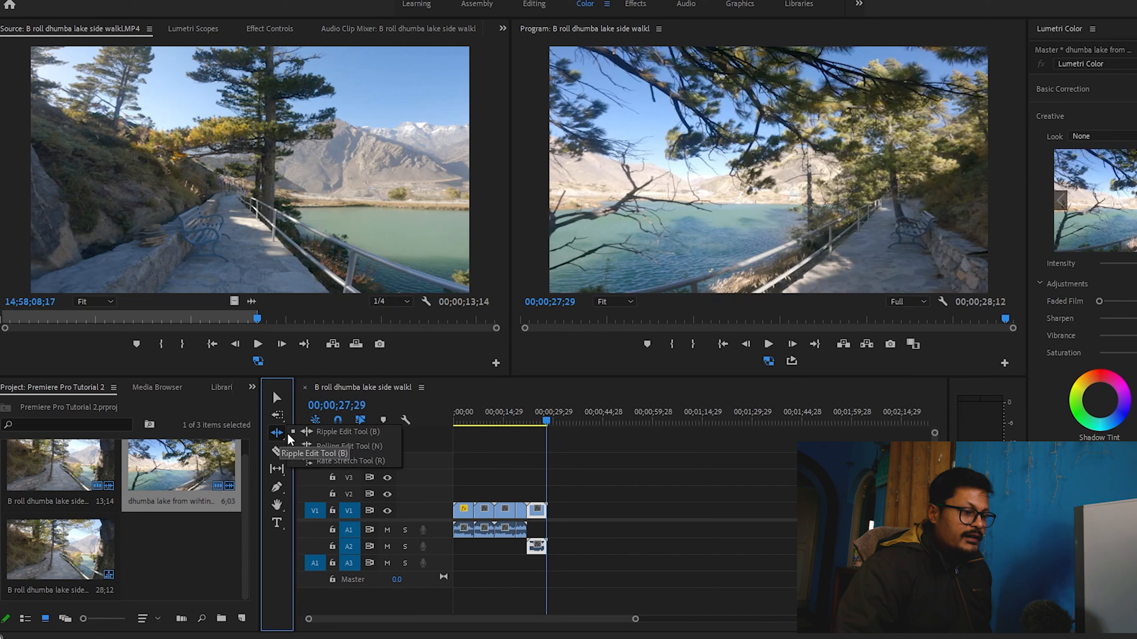
click(331, 444)
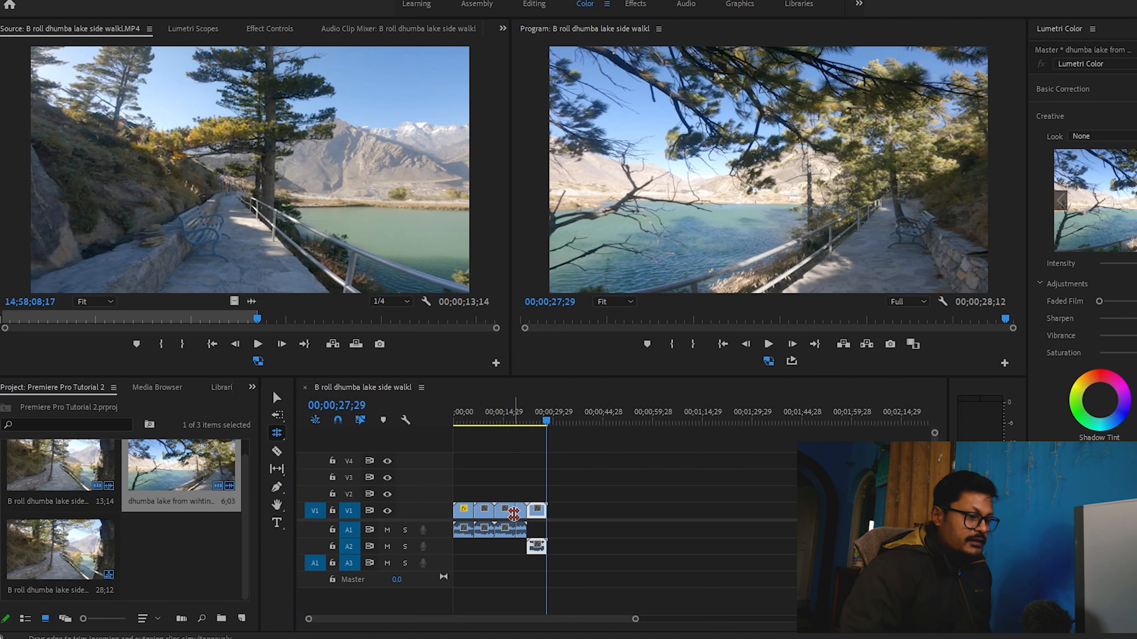
drag(635, 618, 564, 635)
drag(482, 619, 457, 625)
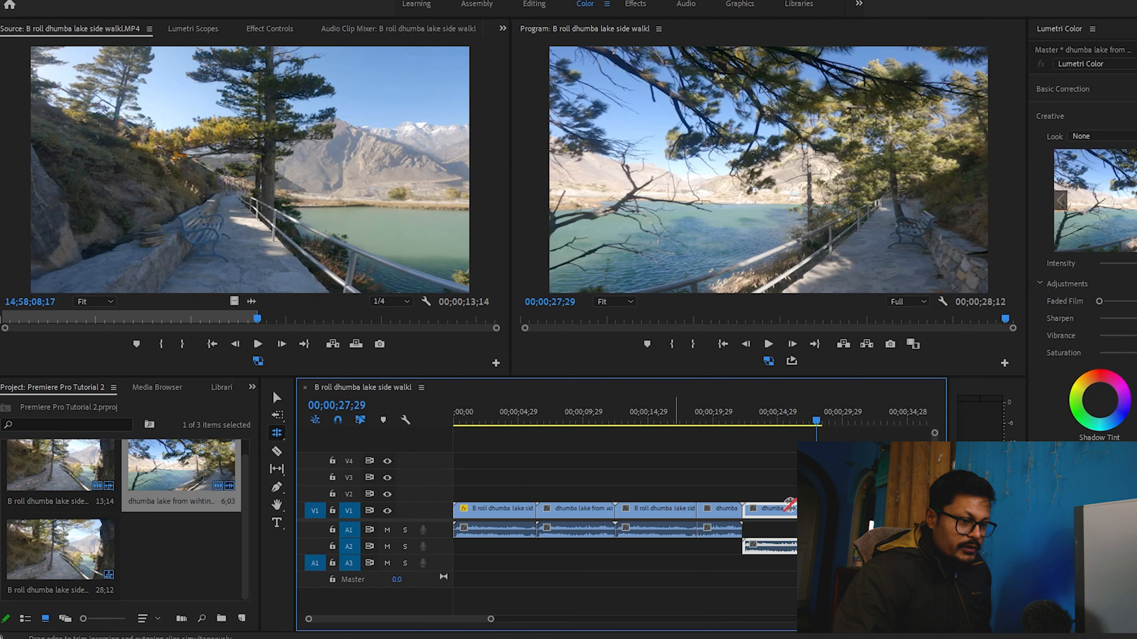
drag(819, 423, 824, 419)
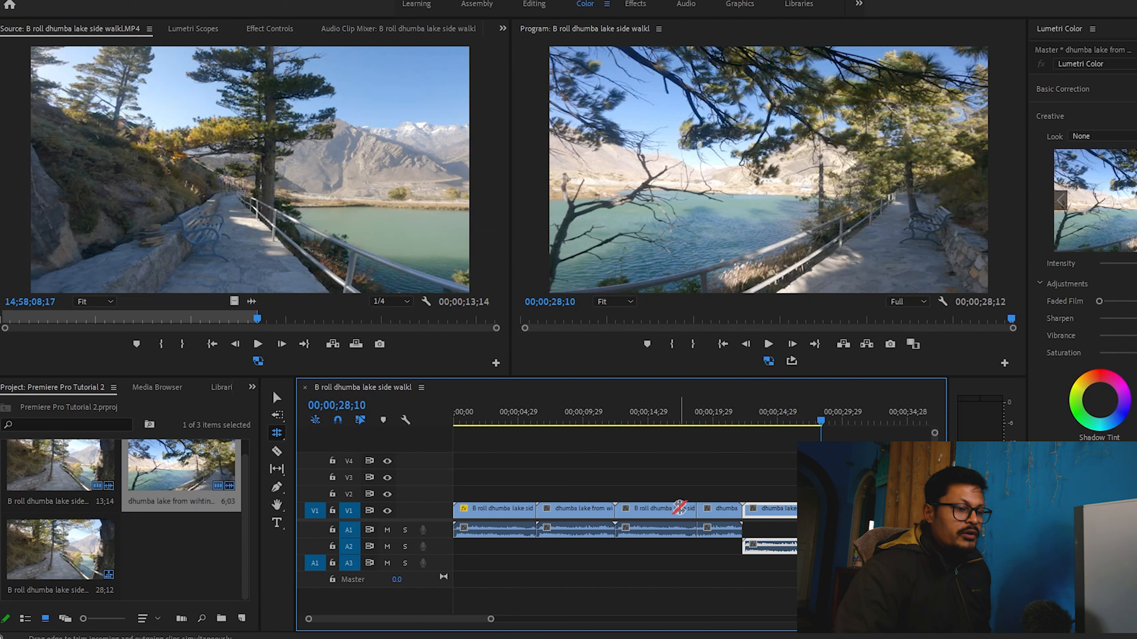
click(277, 432)
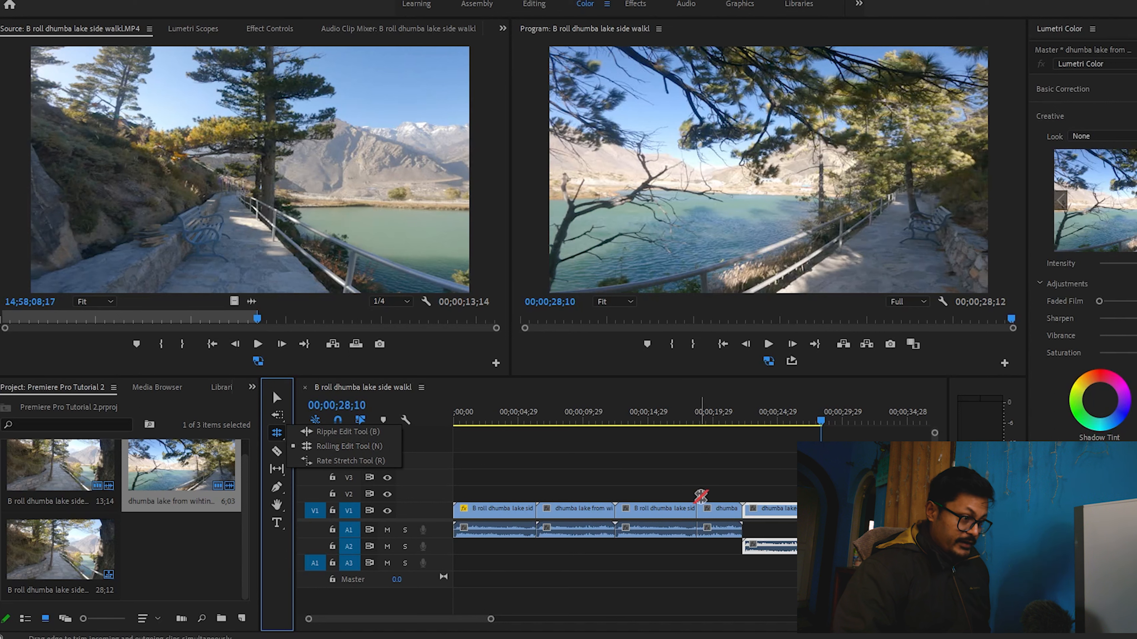
click(682, 424)
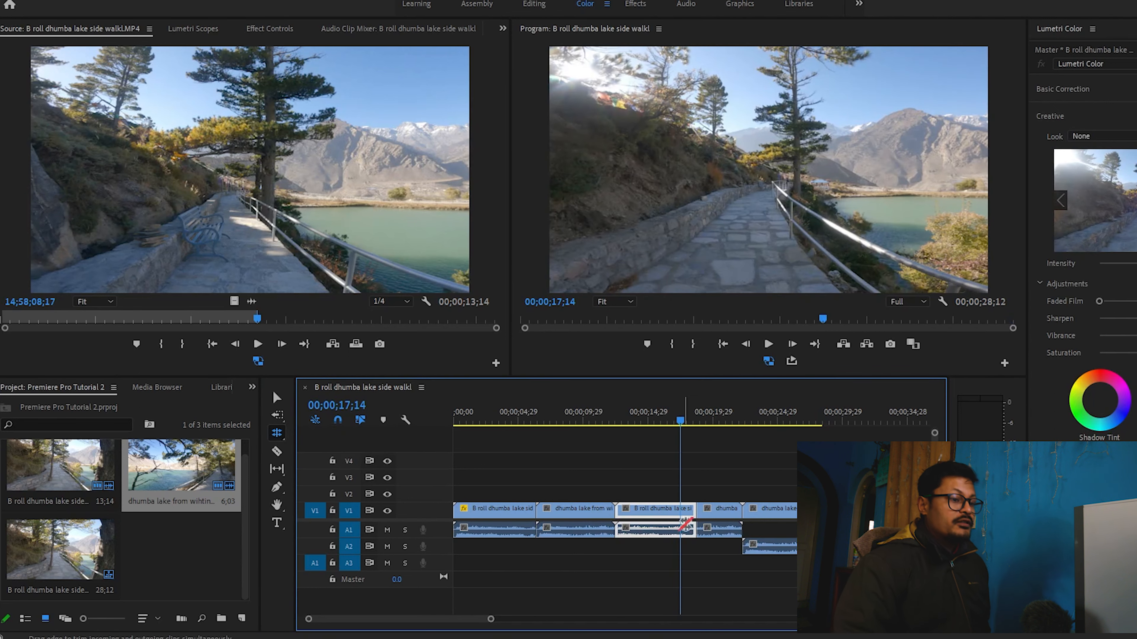
drag(682, 421, 822, 423)
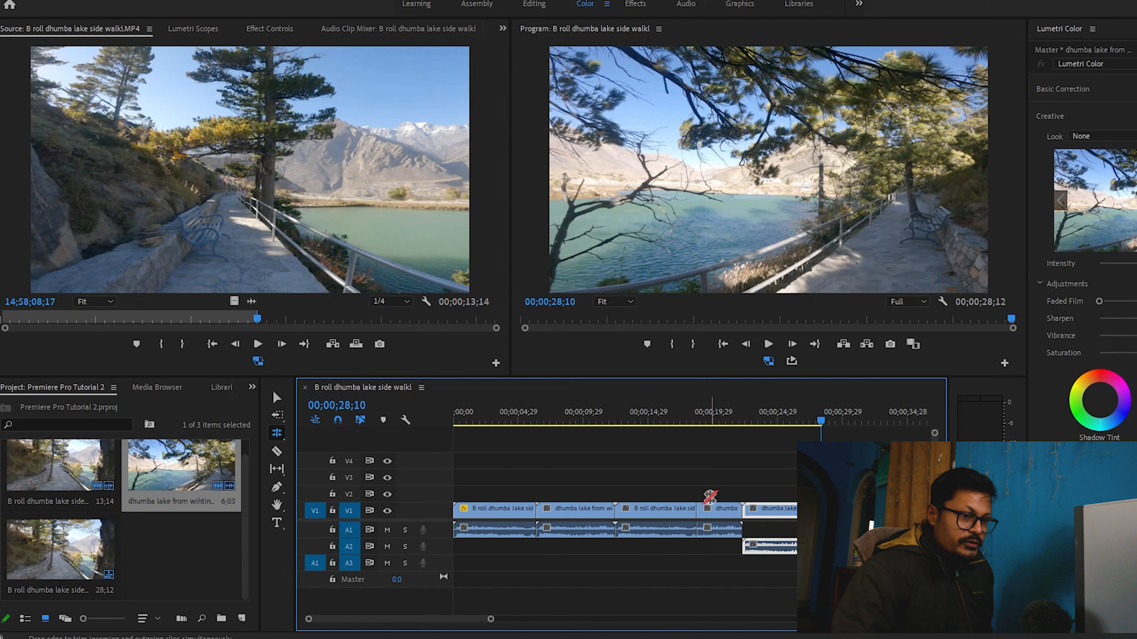
- Roll the cut between the third and fourth clips earlier in several passes, by about 2.5 seconds in total
click(696, 511)
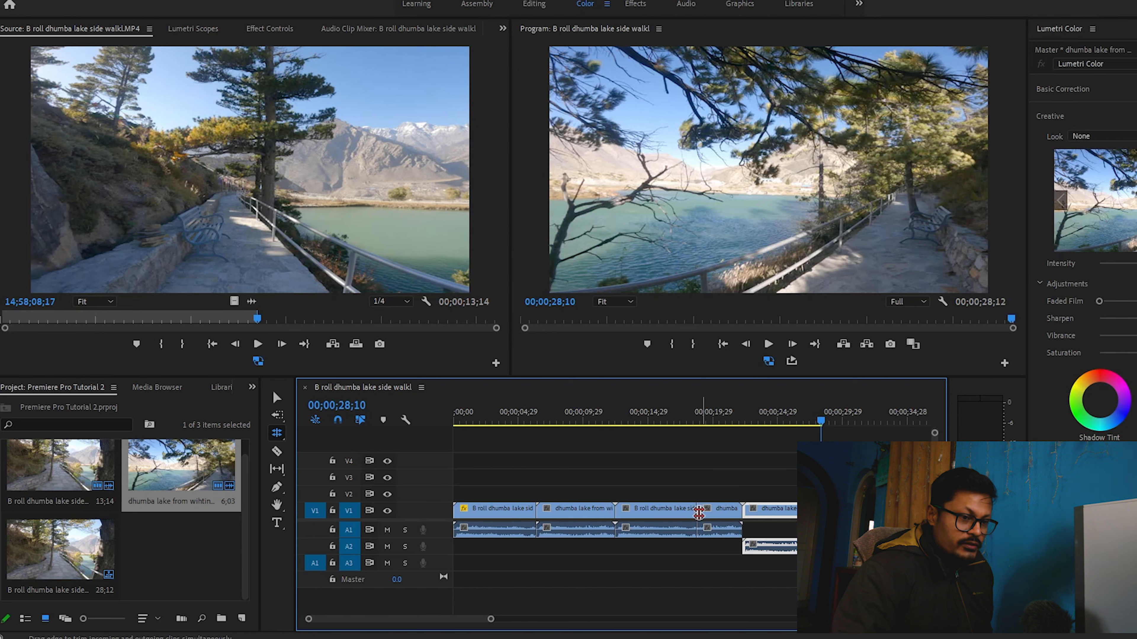
drag(695, 511, 676, 512)
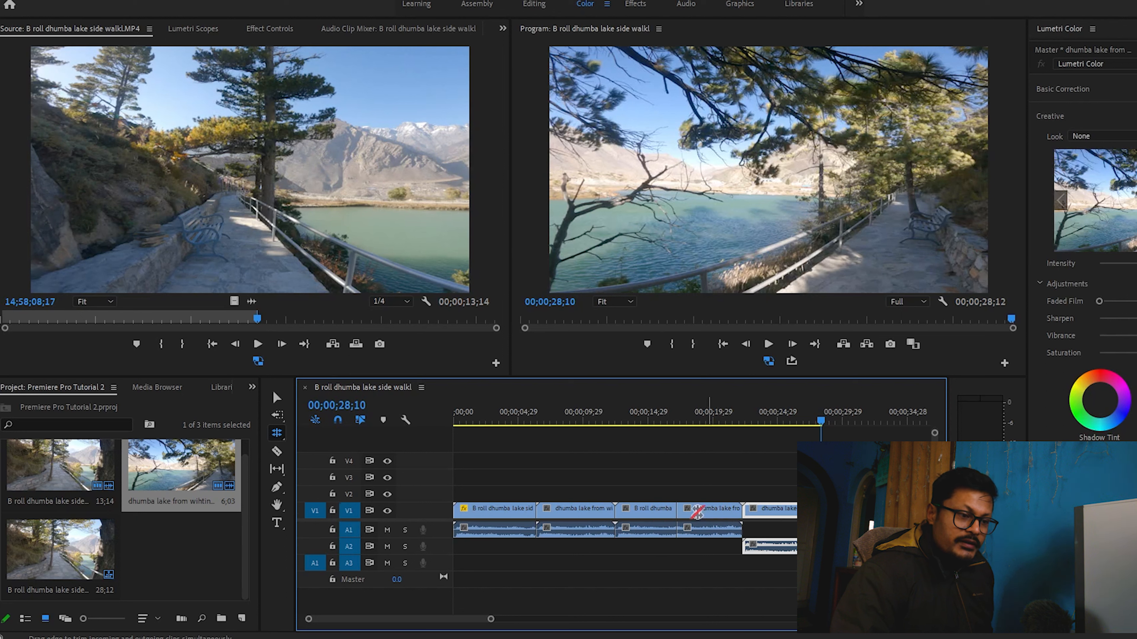
drag(677, 510, 668, 510)
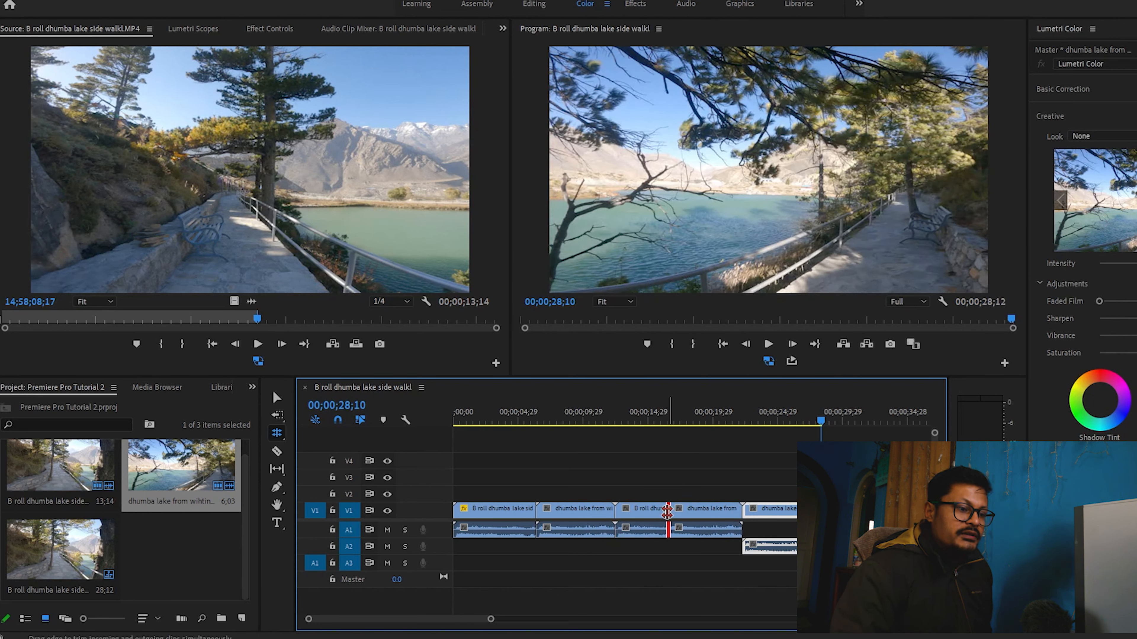
drag(667, 510, 663, 510)
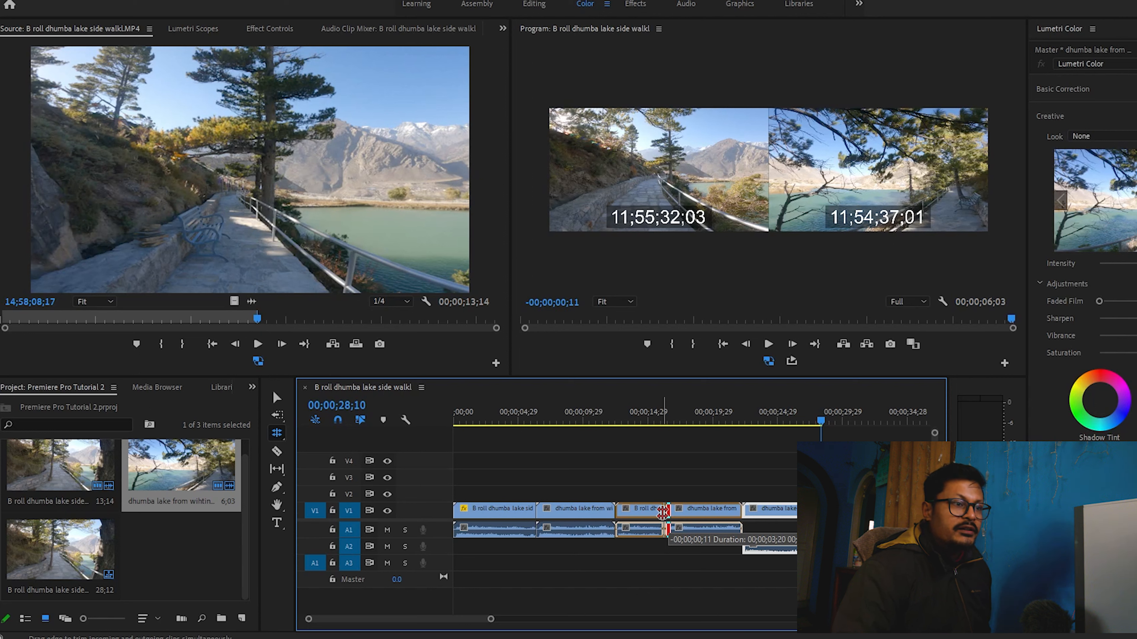
drag(663, 512, 656, 514)
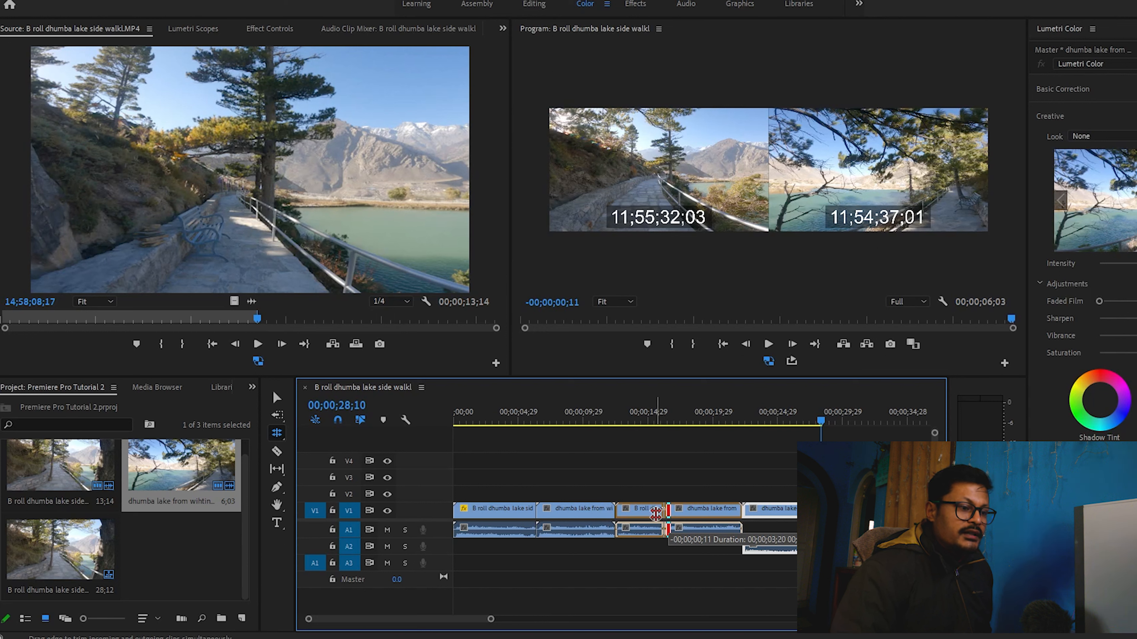
drag(655, 513, 656, 514)
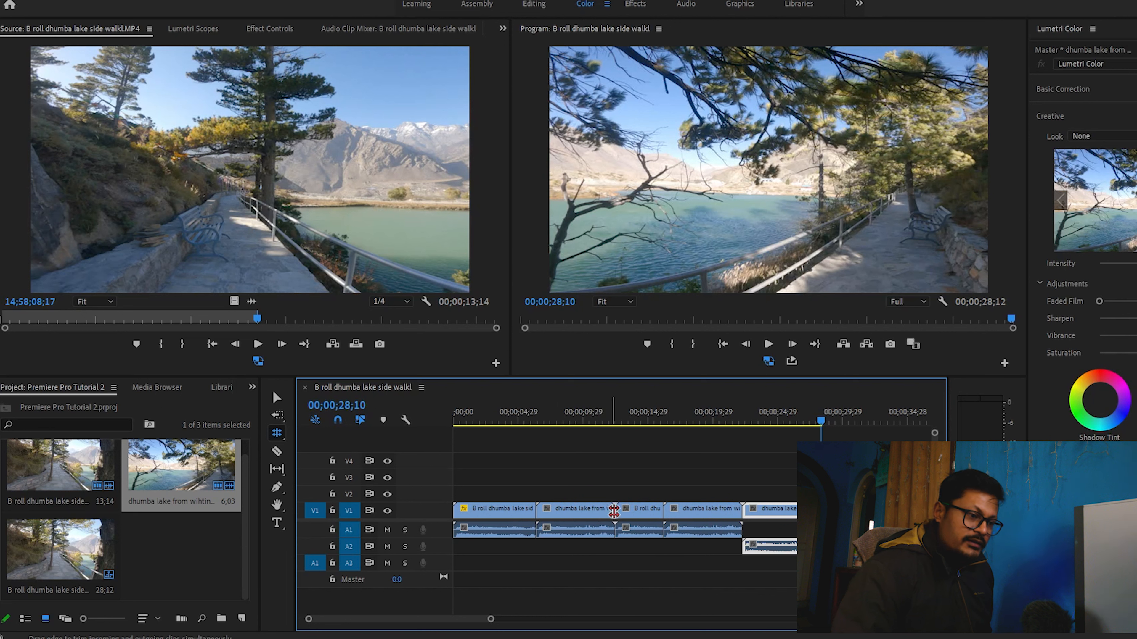
- Roll the cut between the third and fourth clips later by about 2 seconds
click(279, 433)
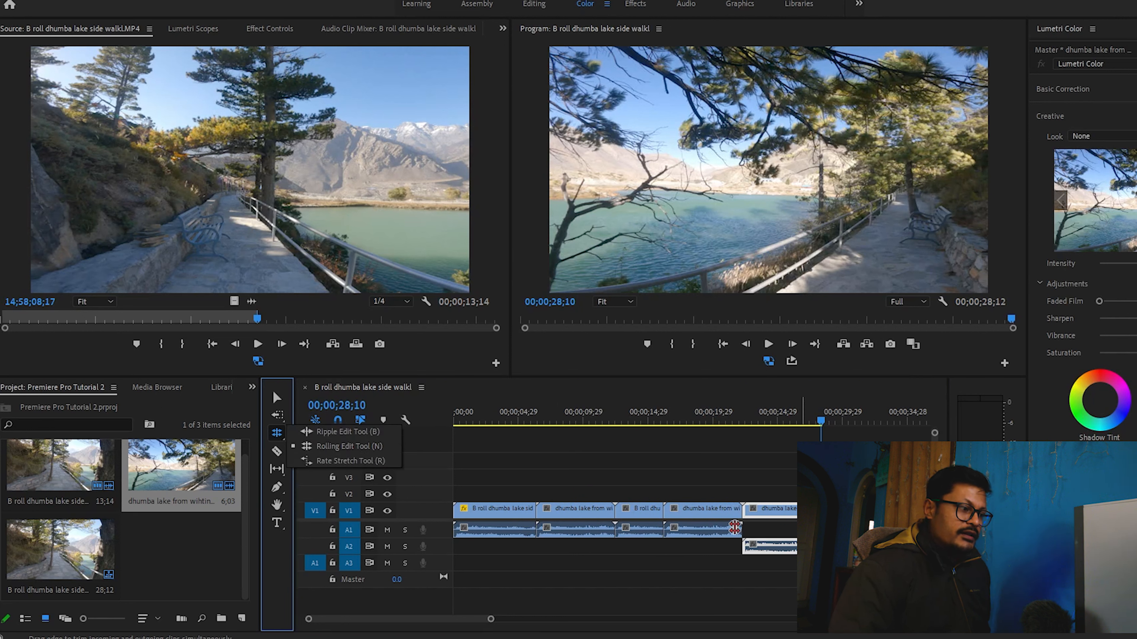
click(665, 510)
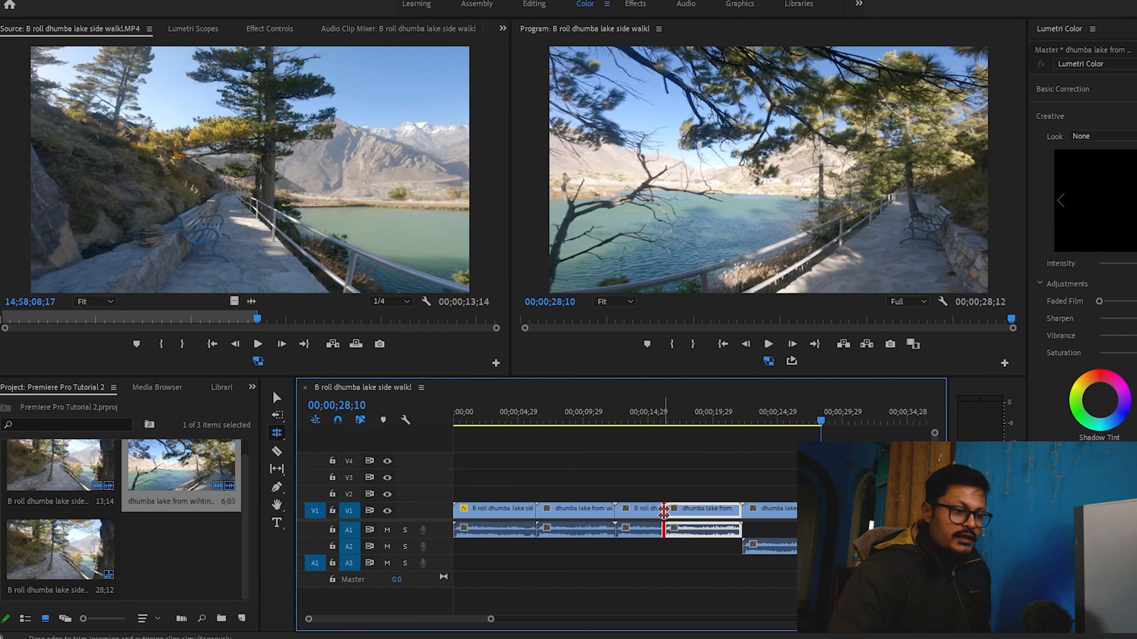
drag(664, 510, 688, 511)
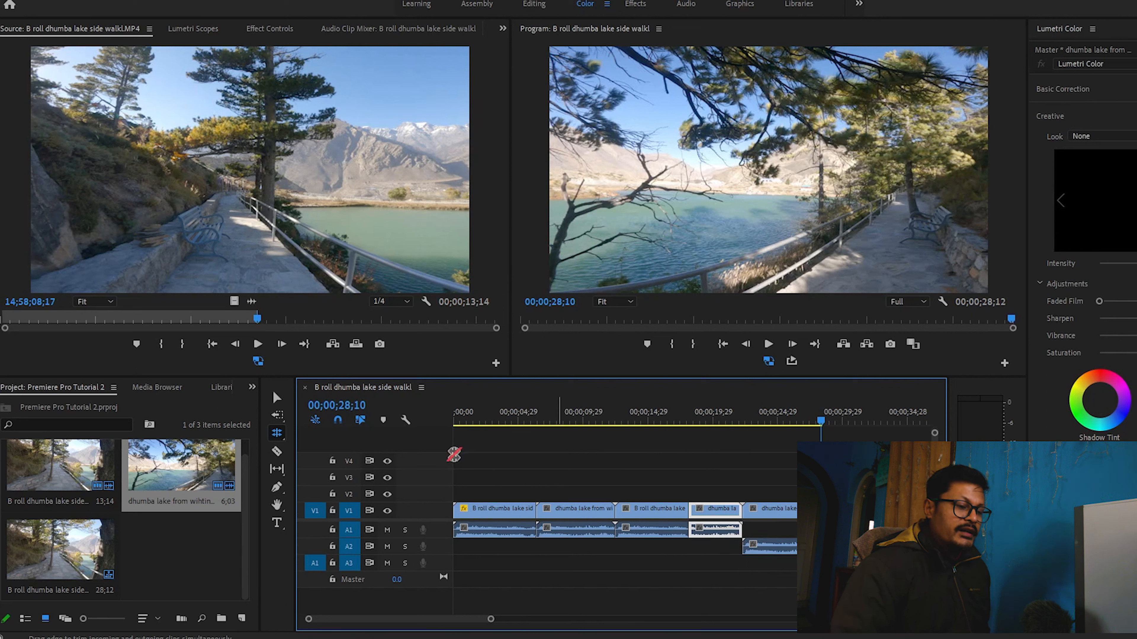
- Place the playhead at 00;00;14;05 over the third clip and choose the Rate Stretch tool
click(275, 431)
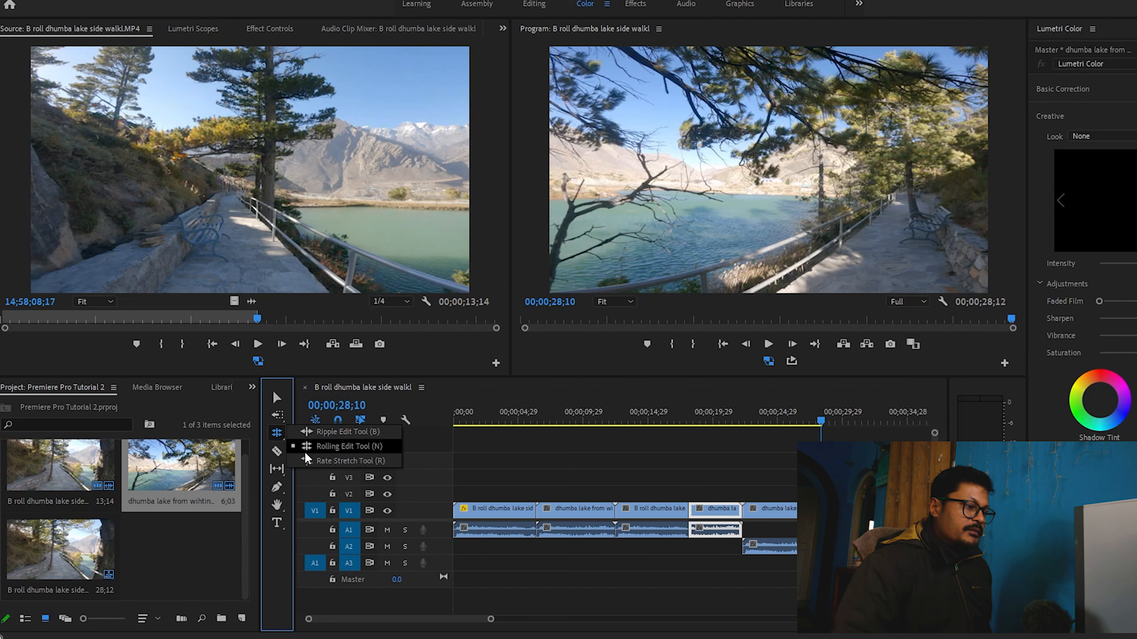
click(715, 415)
drag(714, 415, 637, 417)
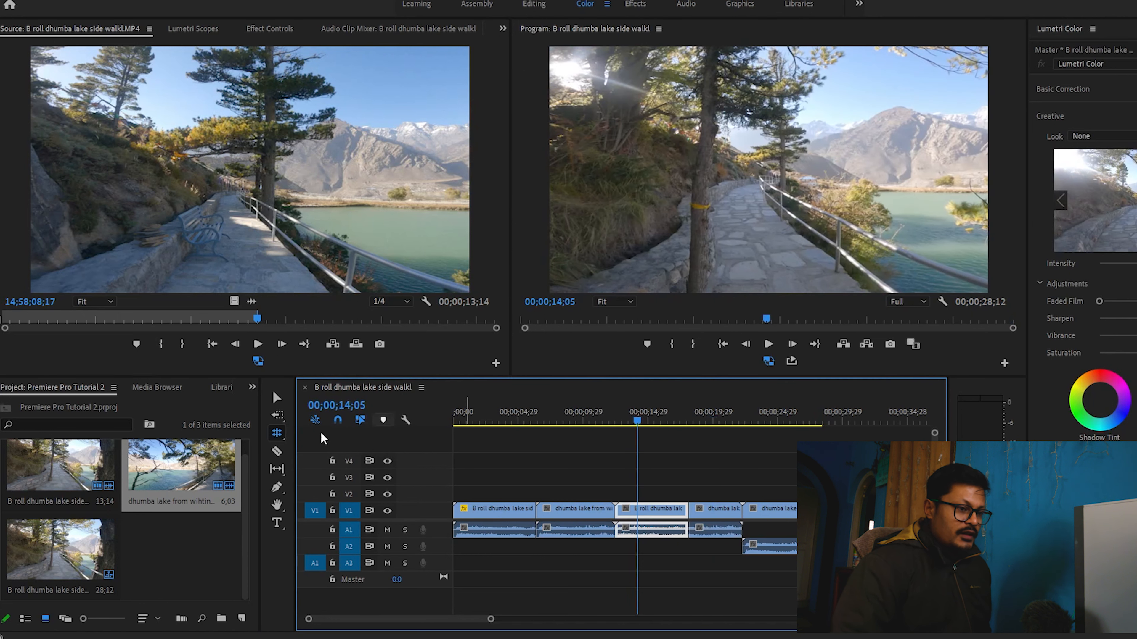
click(278, 432)
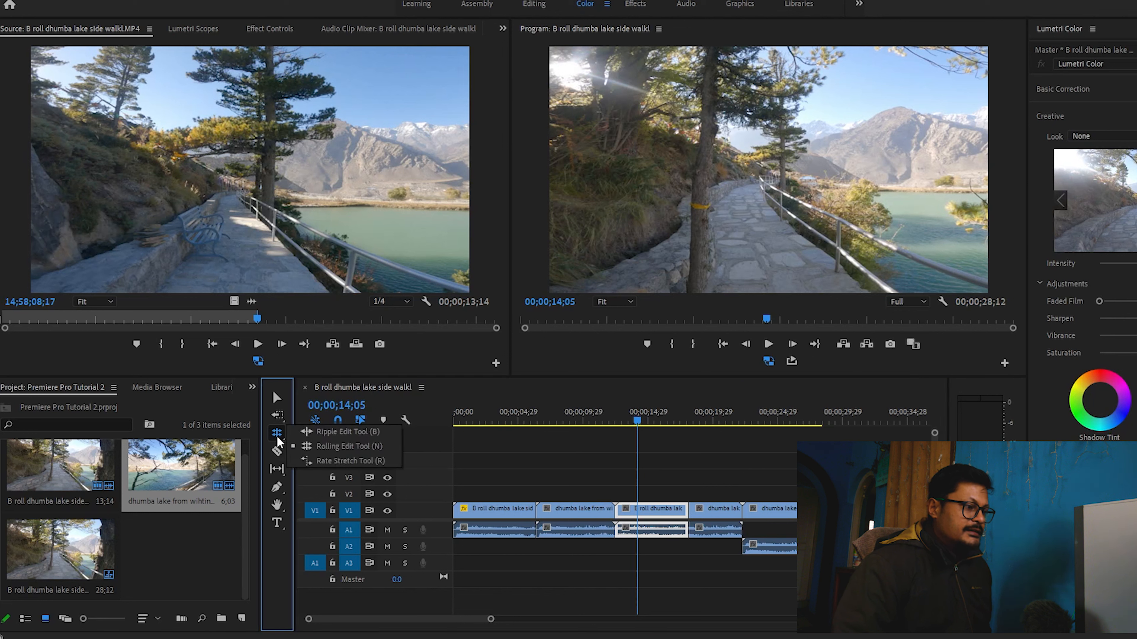
click(331, 461)
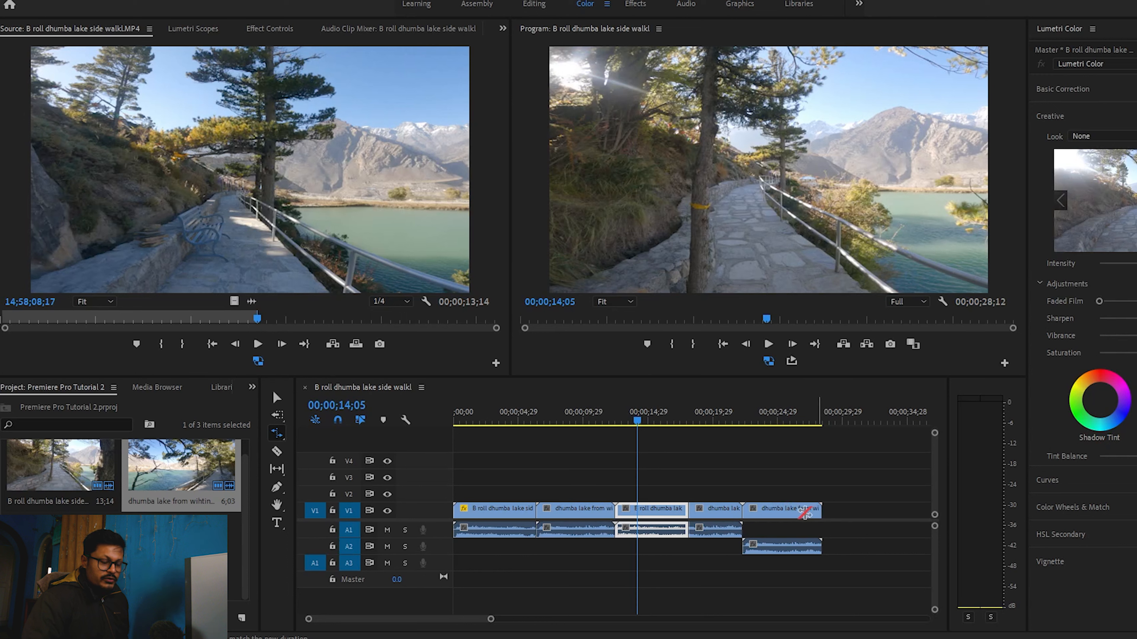
- Play parts of the last clip at its current speed and return the playhead to 00;00;23;22
click(776, 420)
click(768, 343)
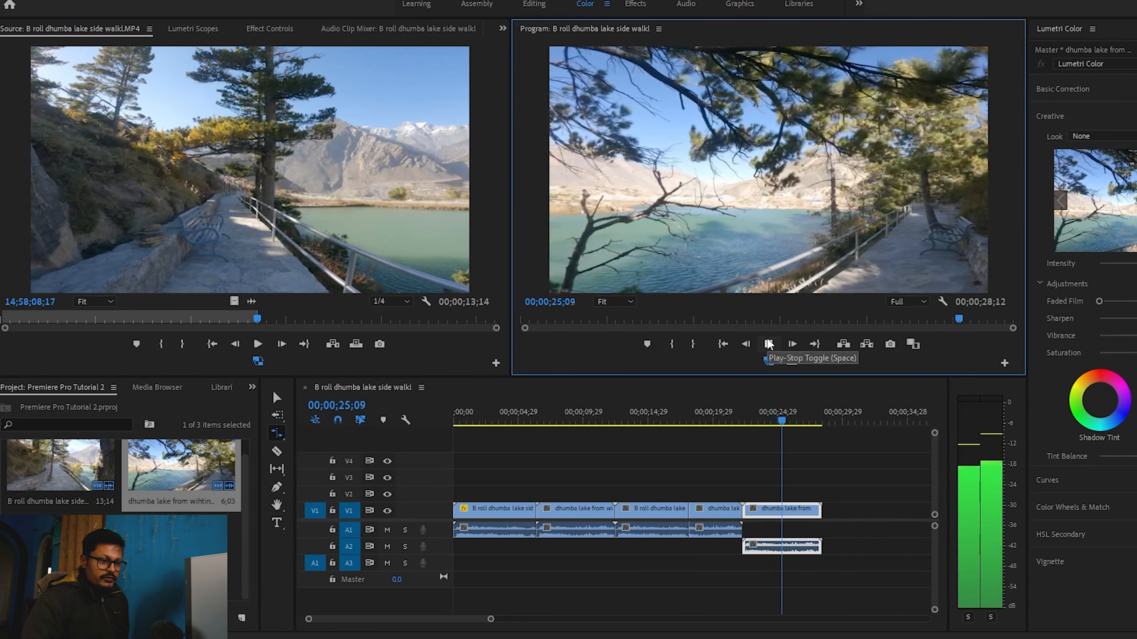
click(768, 343)
click(755, 408)
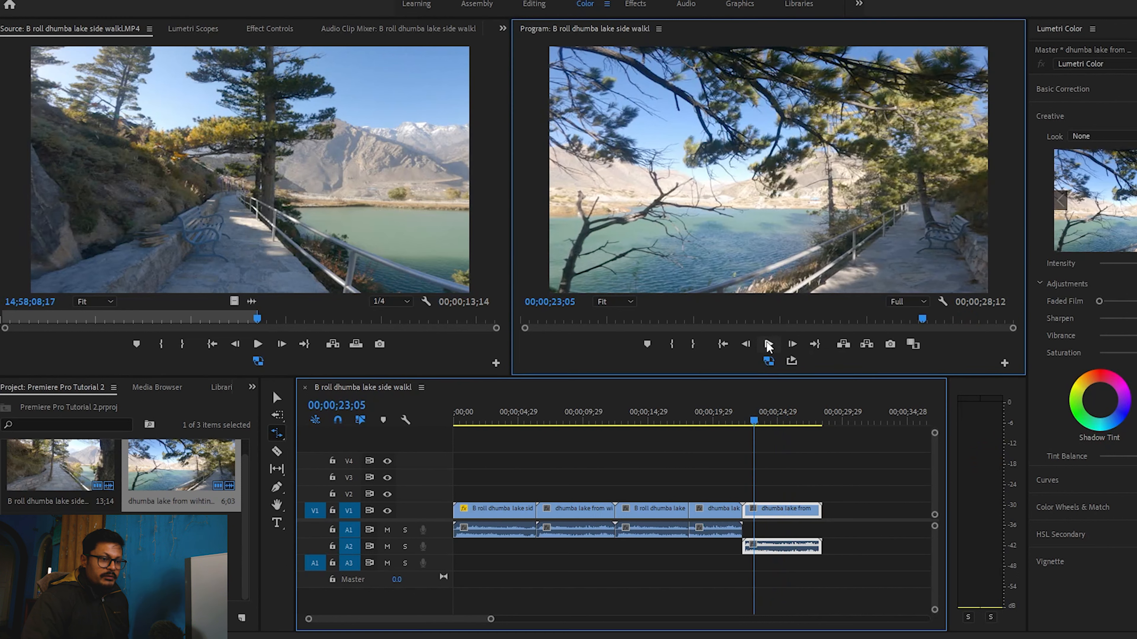
click(768, 344)
click(768, 344)
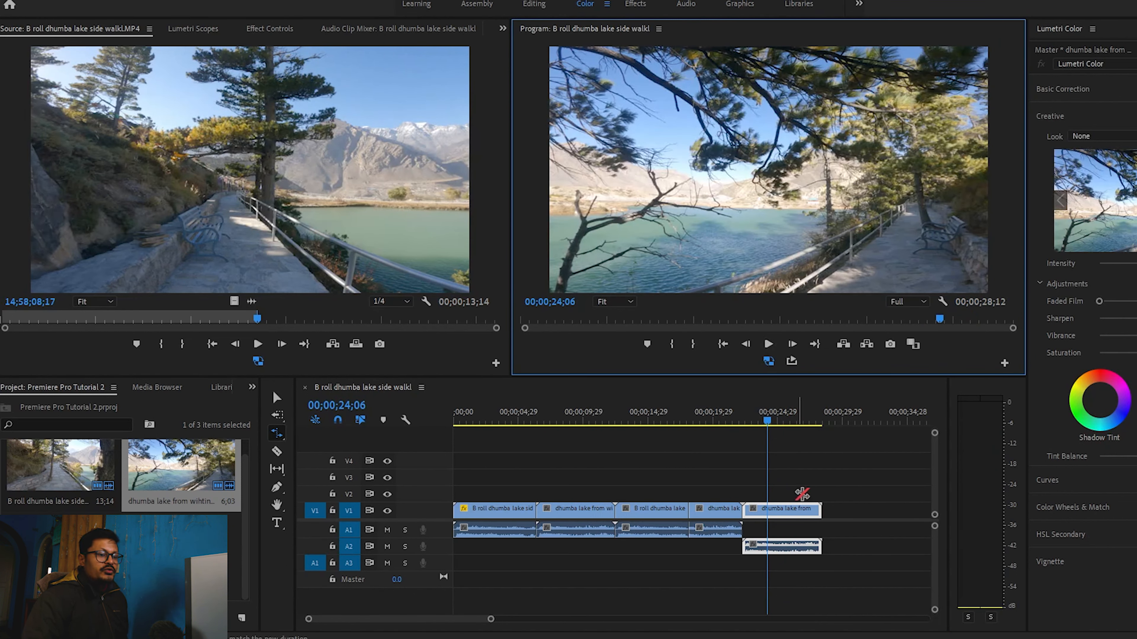
click(763, 421)
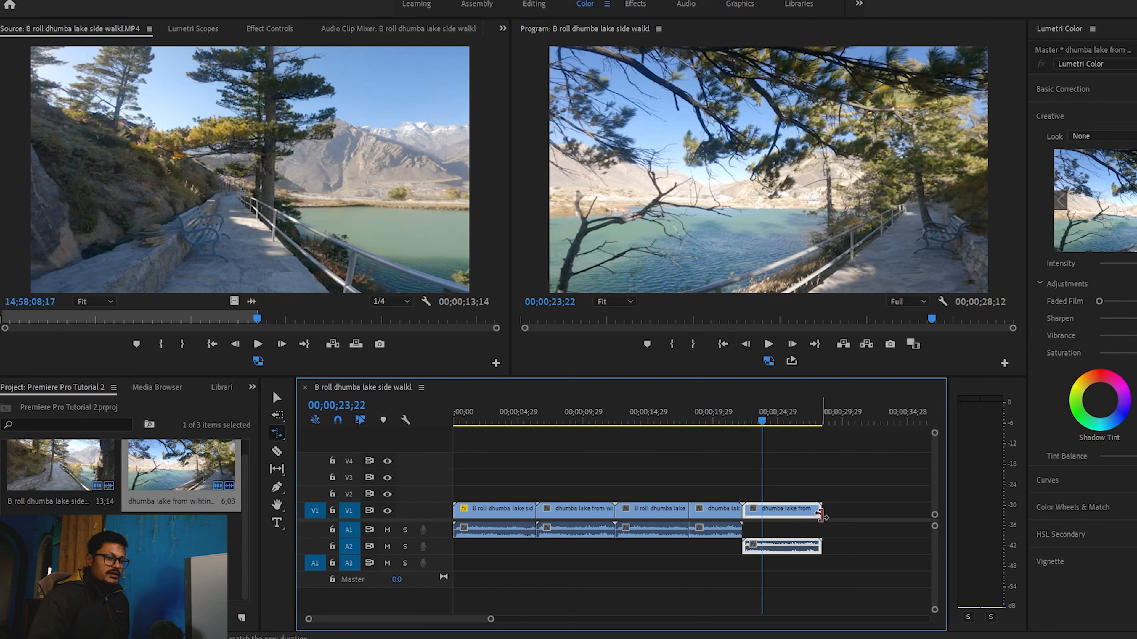
- Try to rate-stretch the end of the last clip about 3 seconds later, and play it to check the speed
click(792, 530)
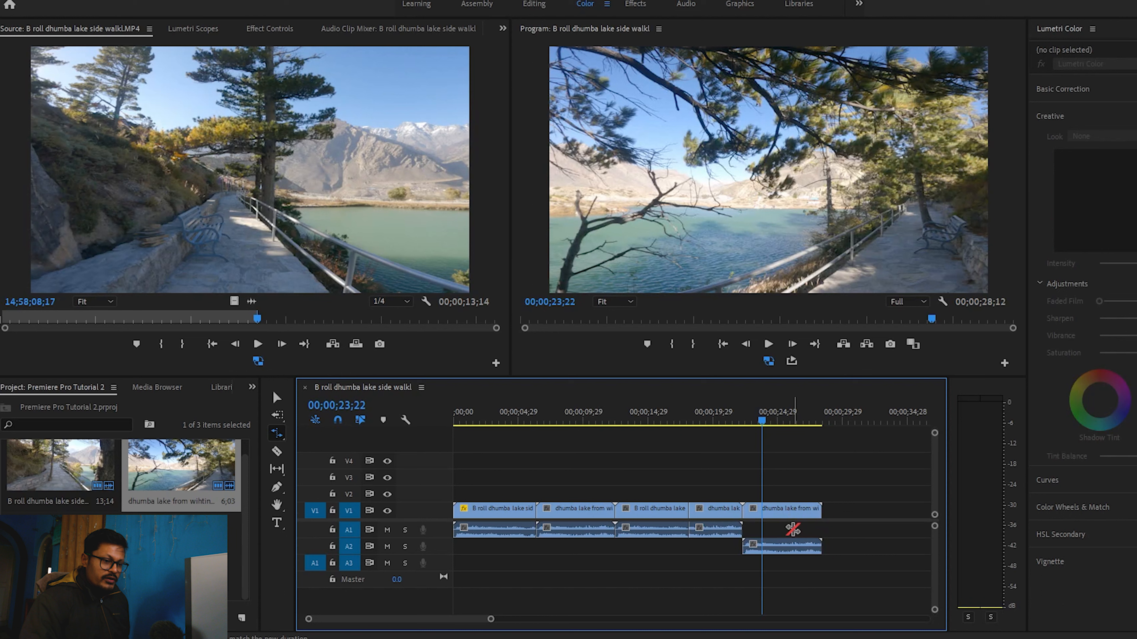
click(787, 513)
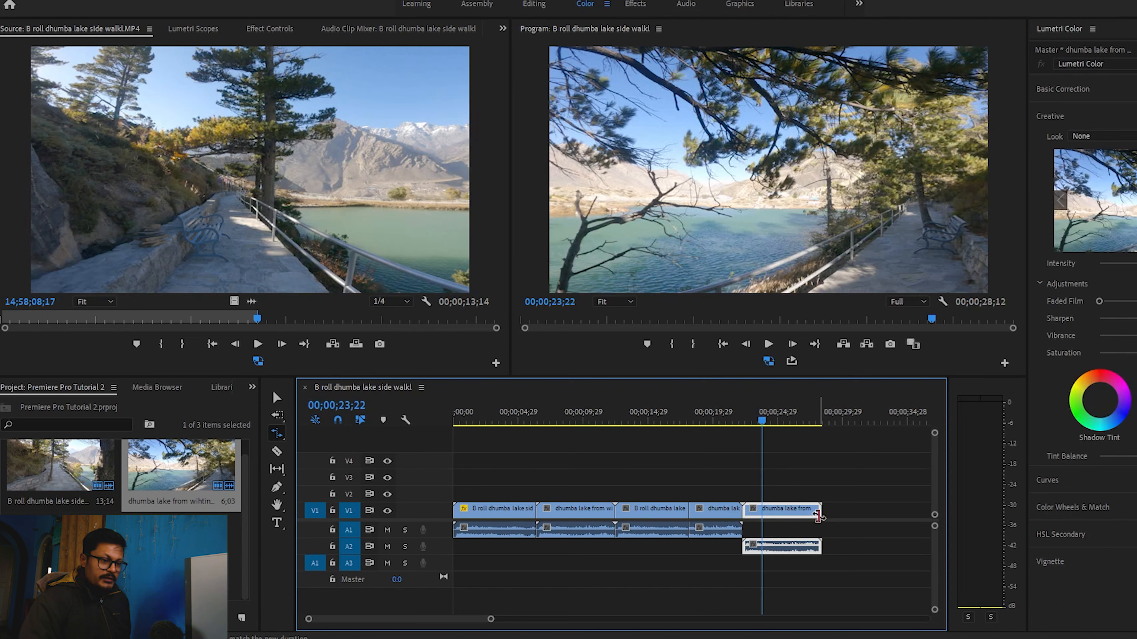
drag(818, 515, 855, 516)
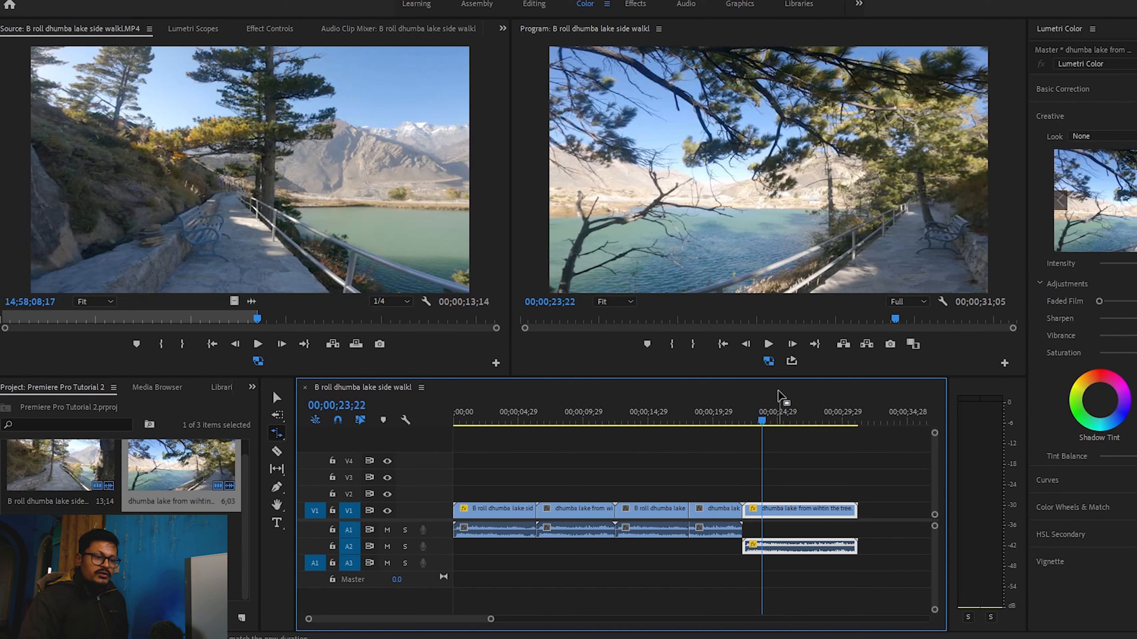
click(768, 345)
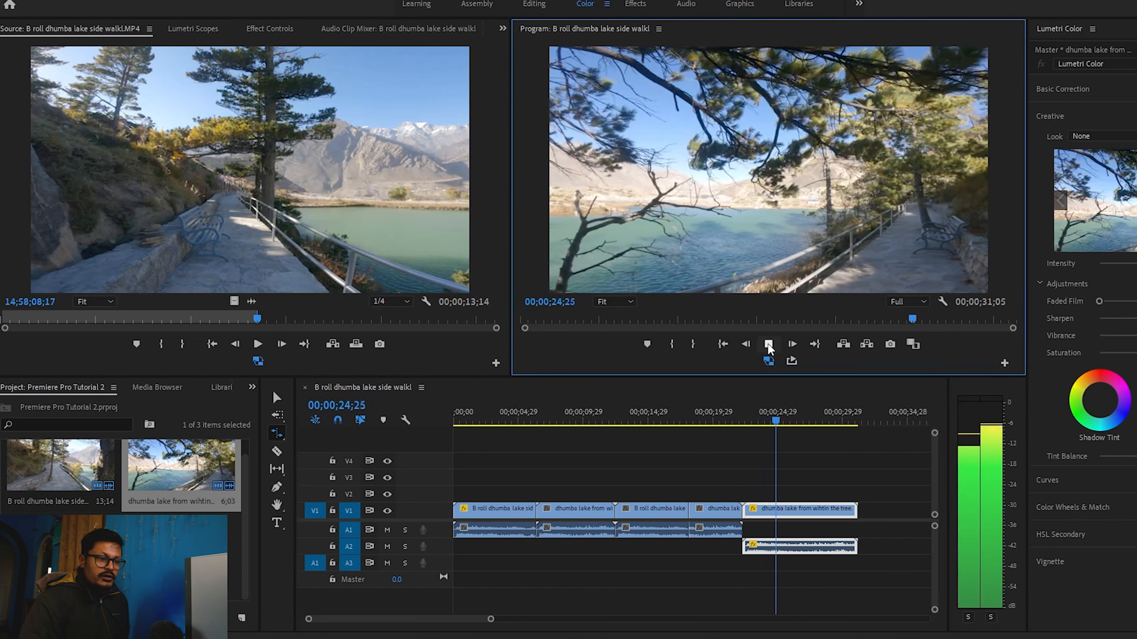
click(768, 345)
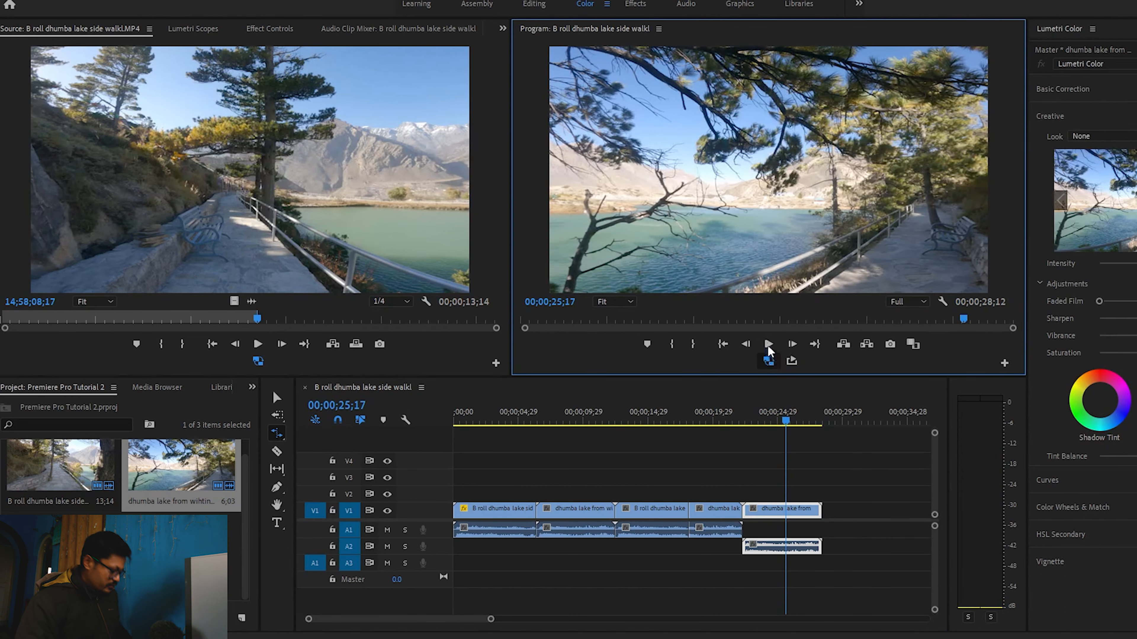
- Play the last clip again for a speed comparison, stop at 00;00;26;13 and deselect the clip
click(768, 344)
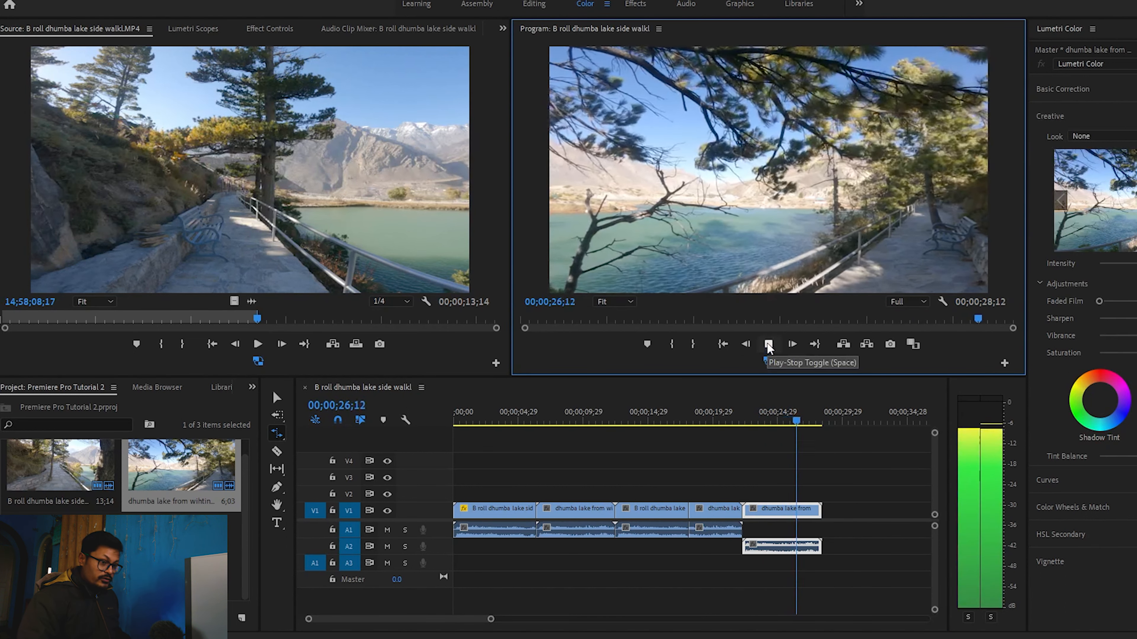
click(758, 412)
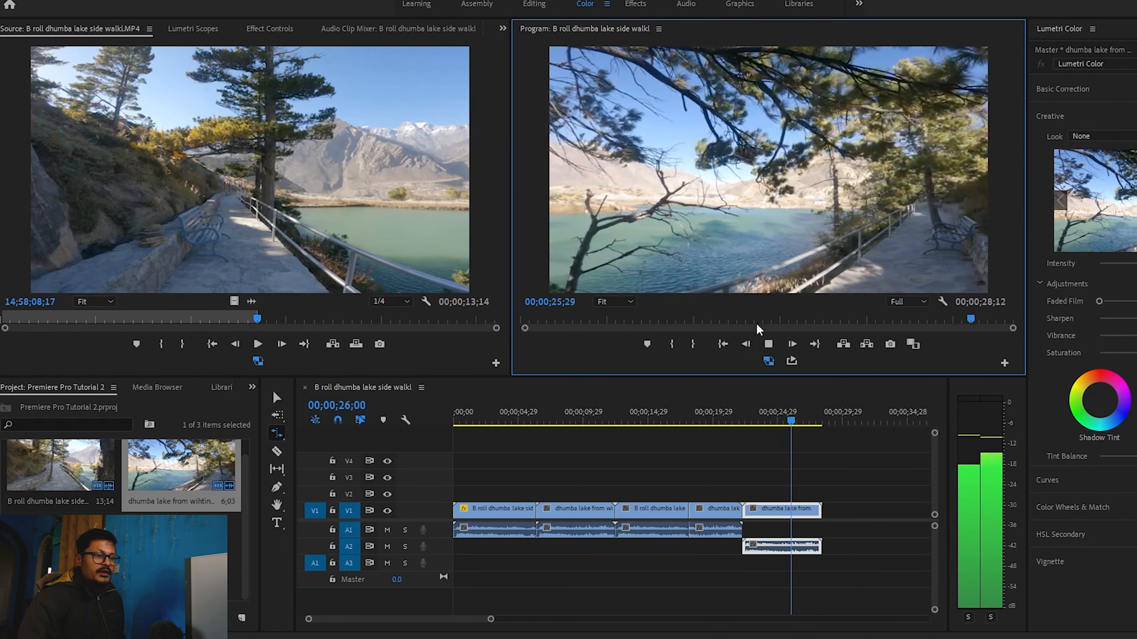
click(768, 344)
click(823, 514)
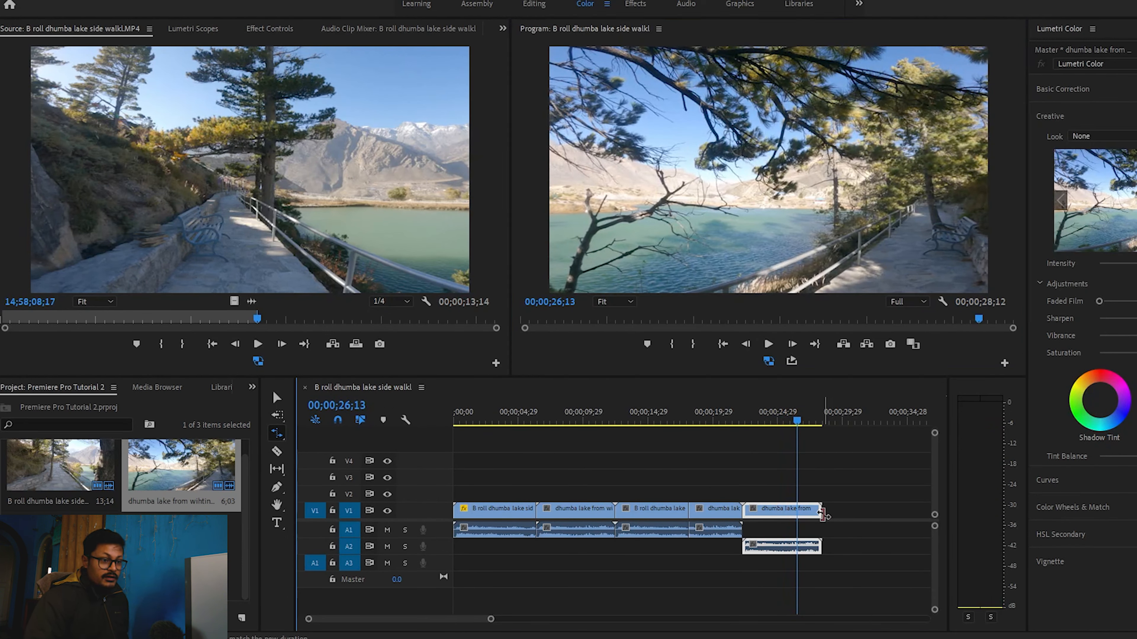
click(837, 515)
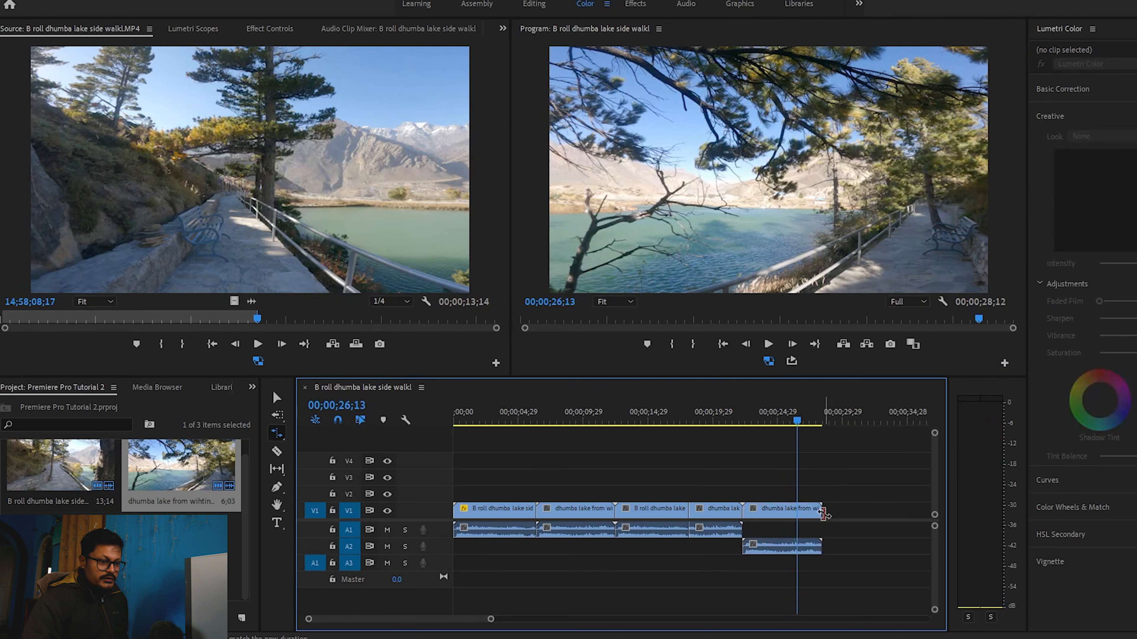
- Rate-stretch the end of the last clip about 3 seconds later, and play the clip to check its speed
click(815, 511)
drag(820, 511, 860, 511)
click(767, 344)
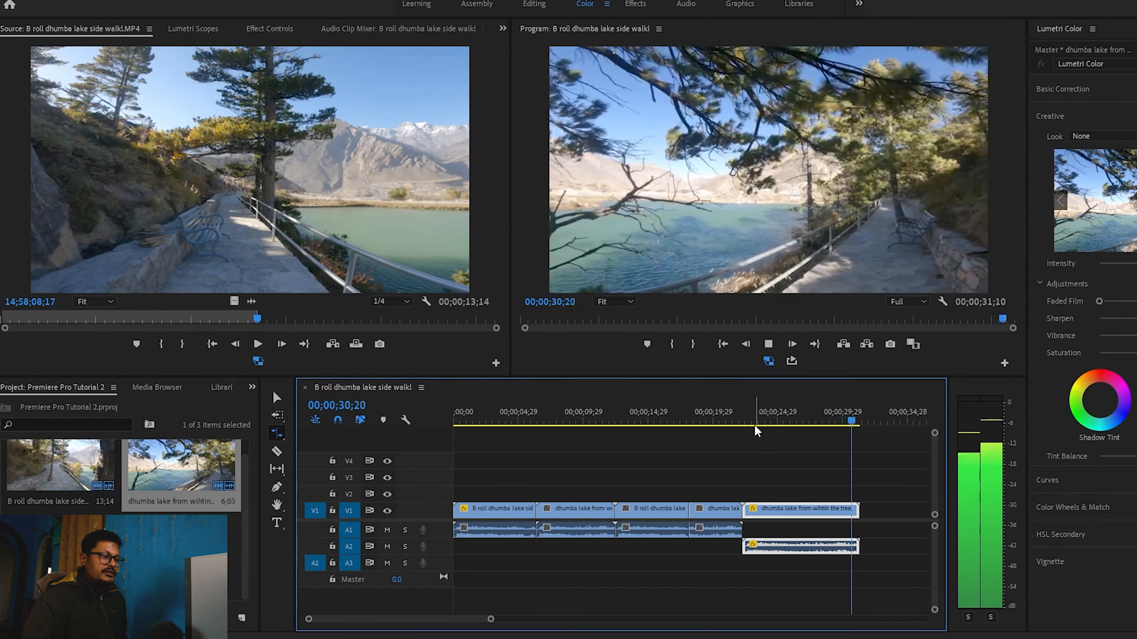
click(770, 412)
click(773, 345)
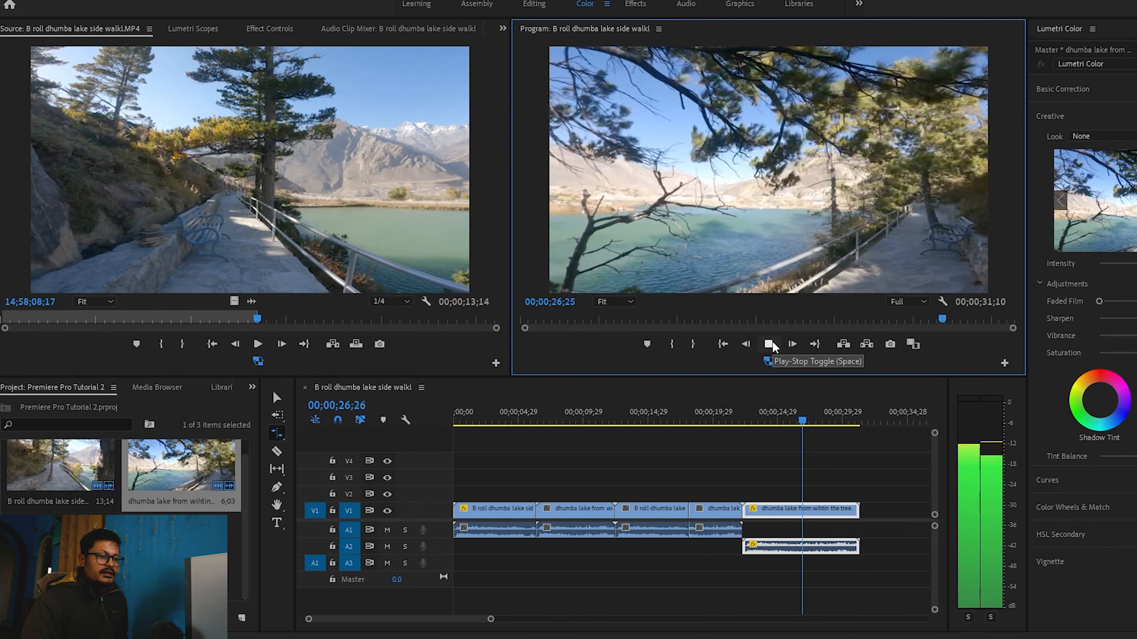
click(770, 344)
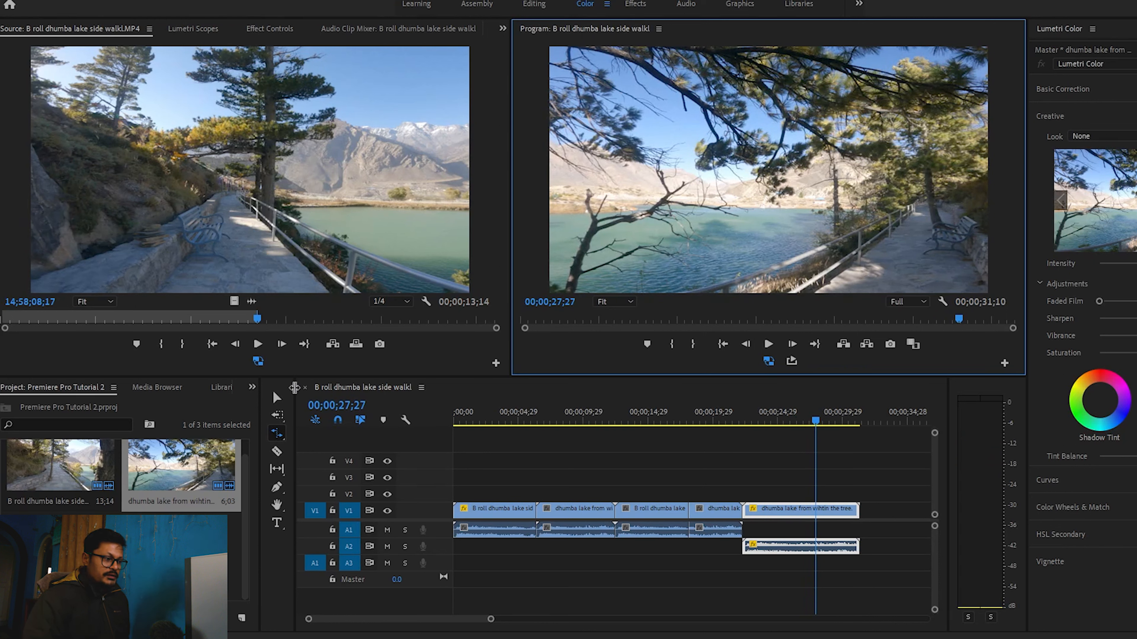
- Scrub through the stretched last clip from its start, leaving the playhead at 00;00;28;15
click(276, 434)
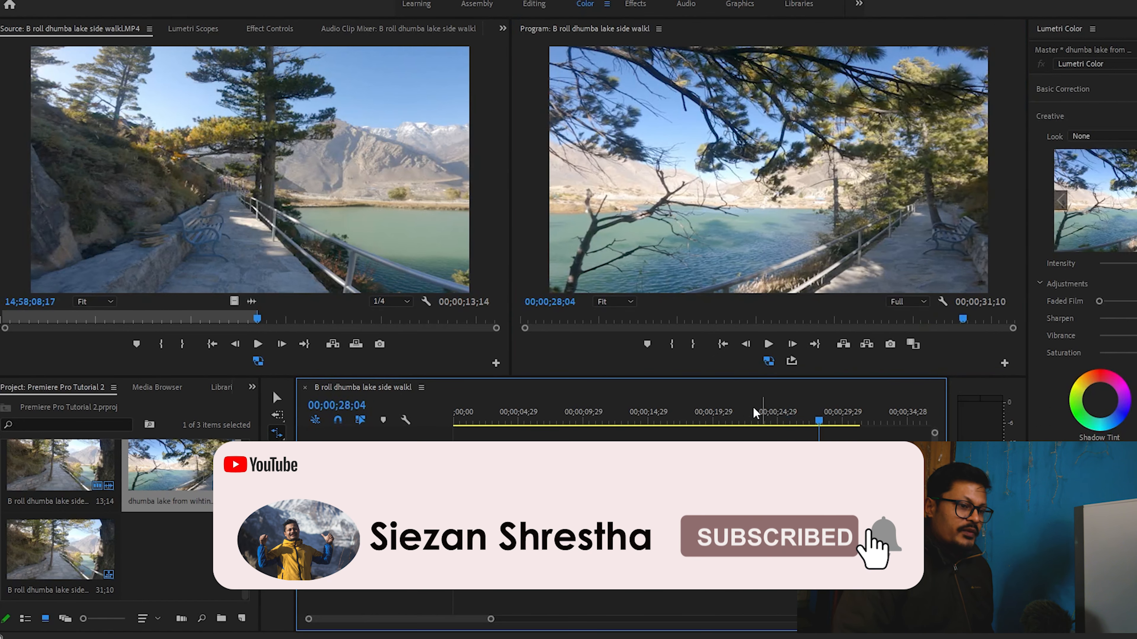
click(746, 419)
drag(745, 414, 748, 414)
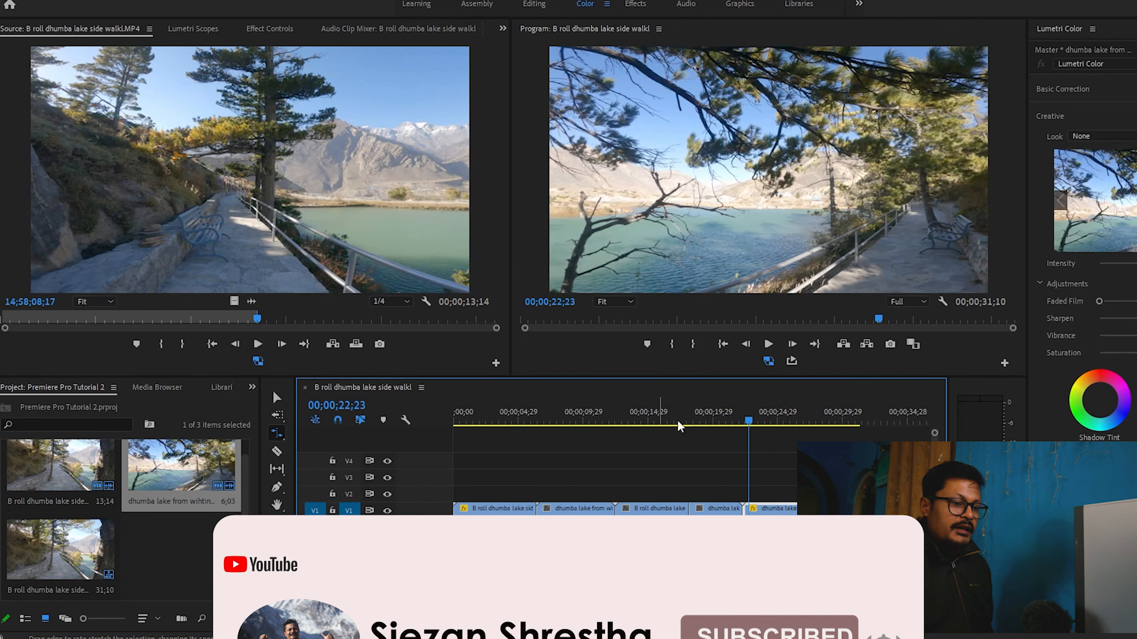
click(737, 509)
click(729, 421)
drag(730, 425, 779, 424)
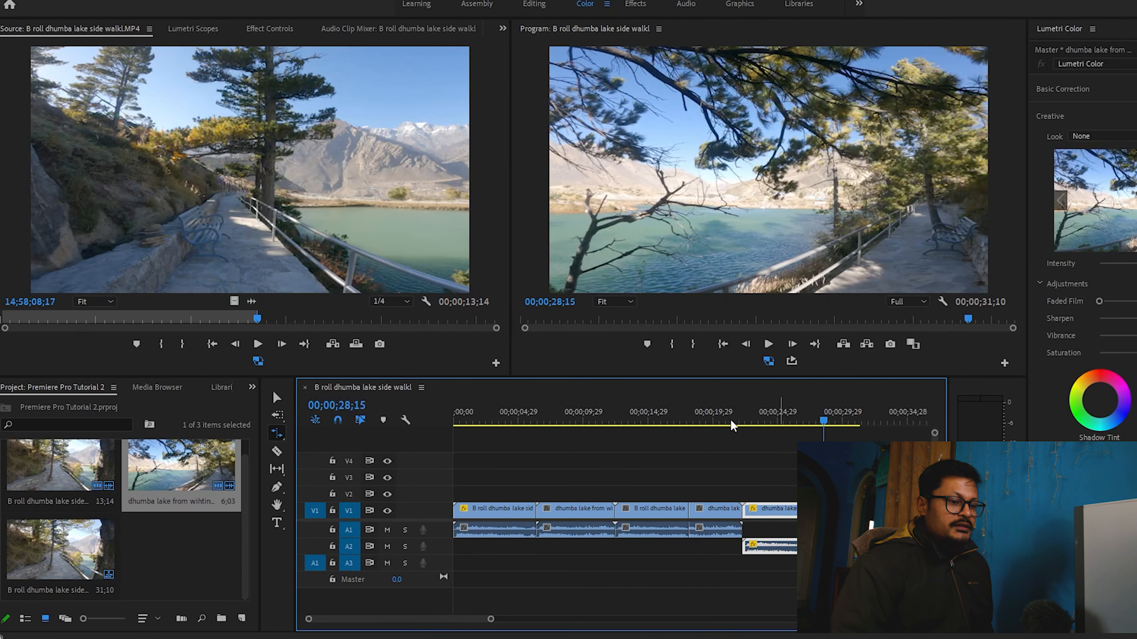